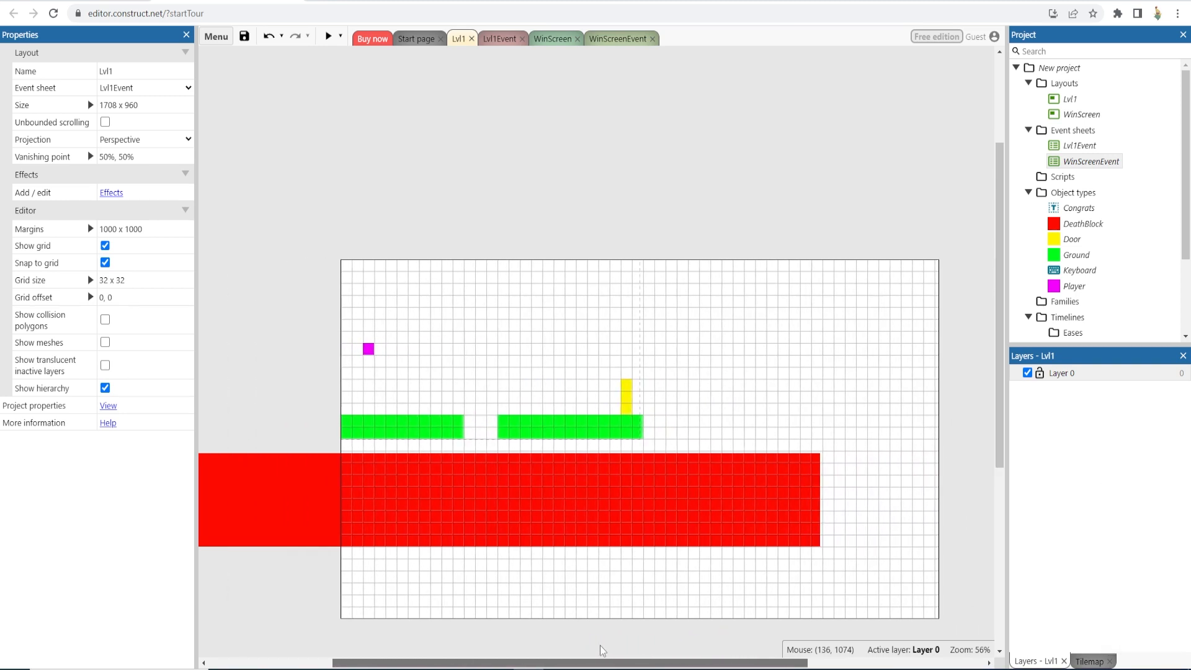
Step: Stretch the second ground platform past the layout's right edge and start it at x 640, making it 1088 x 64
click(601, 650)
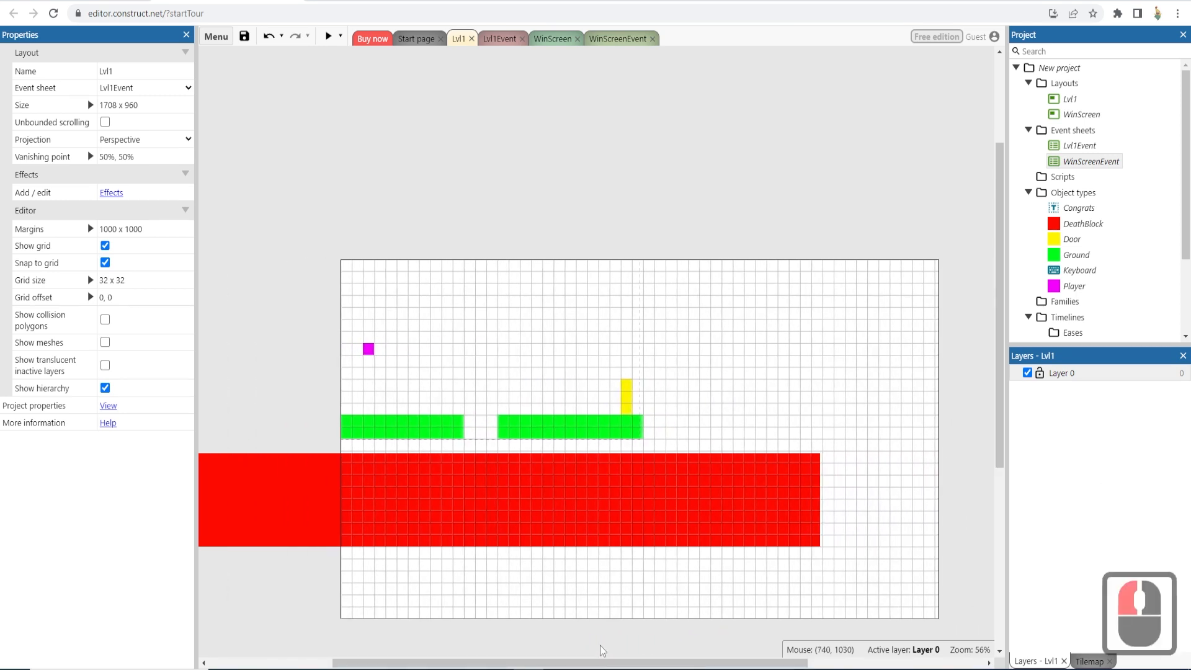
click(589, 435)
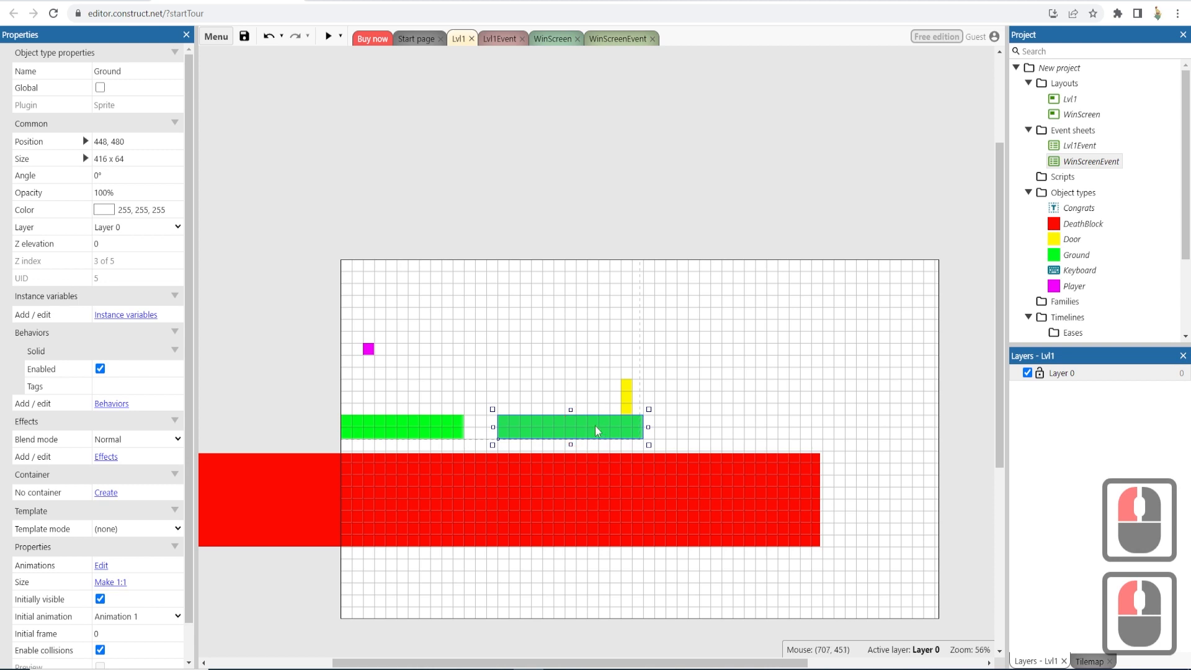
drag(649, 427, 948, 428)
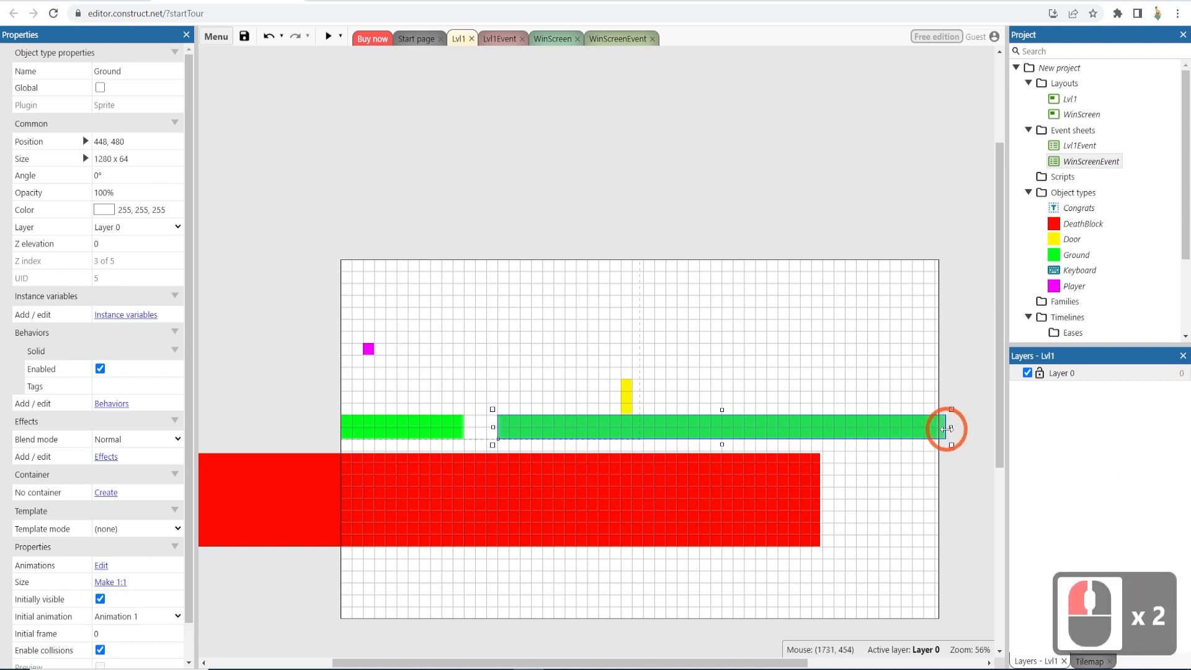
click(605, 422)
drag(495, 427, 487, 427)
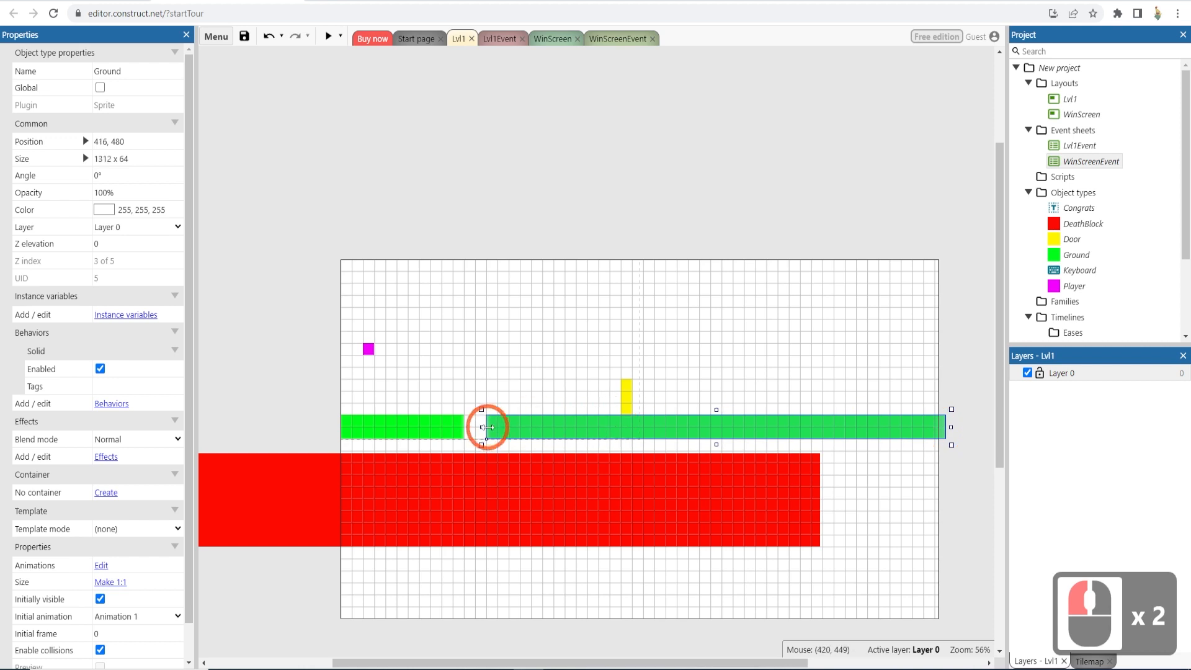
click(487, 427)
click(466, 401)
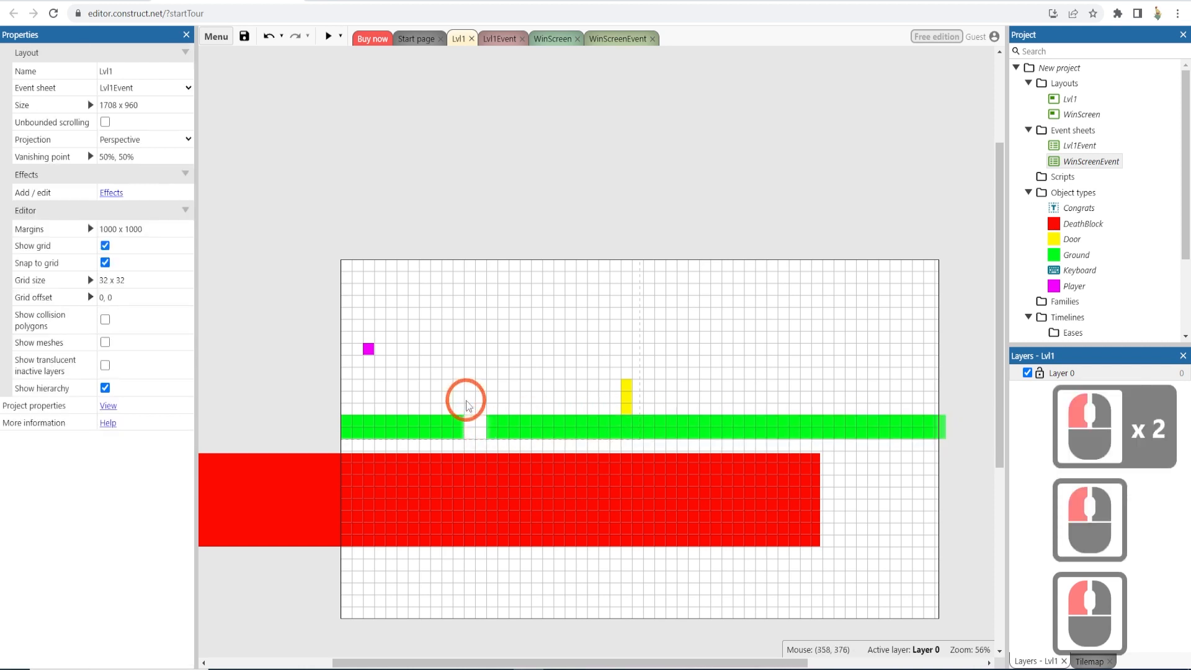
click(501, 427)
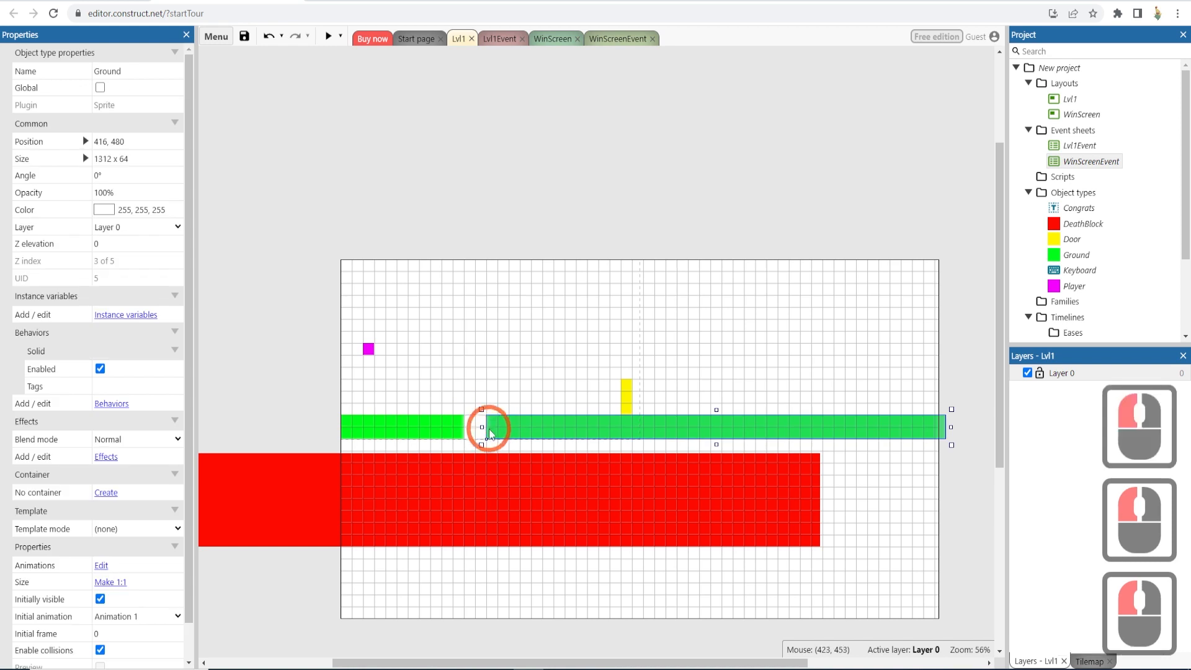
drag(486, 427, 564, 427)
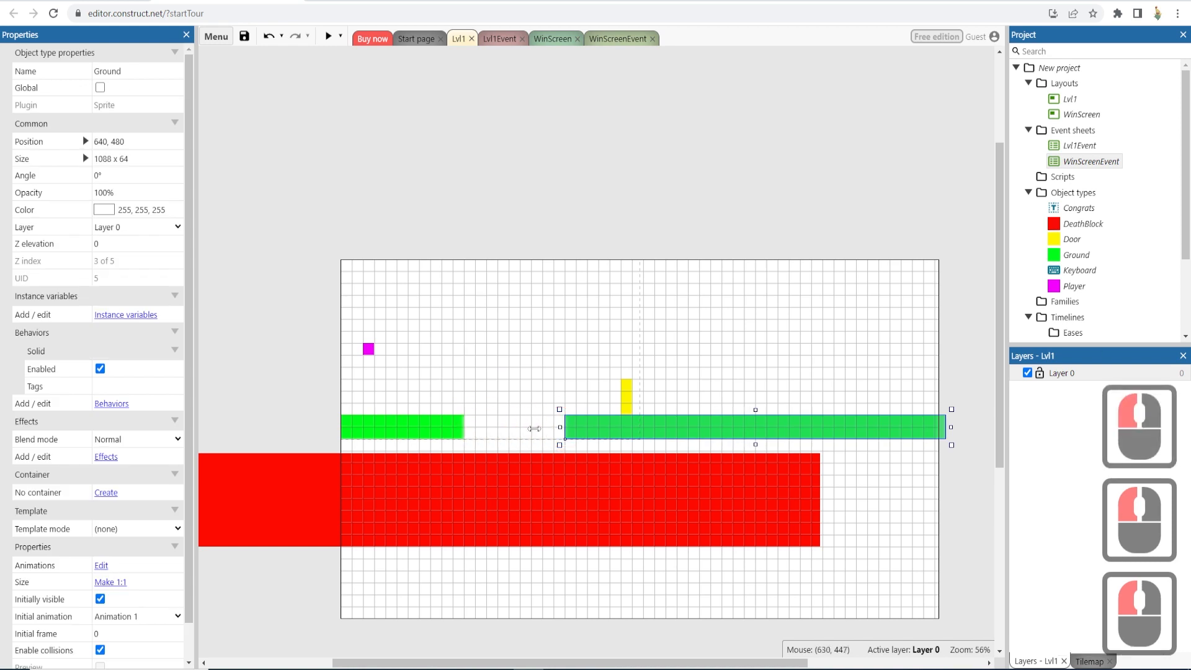
Step: Extend the first ground platform to 576 x 64, leaving a gap two grid squares wide between the platforms
click(418, 426)
drag(466, 426, 537, 425)
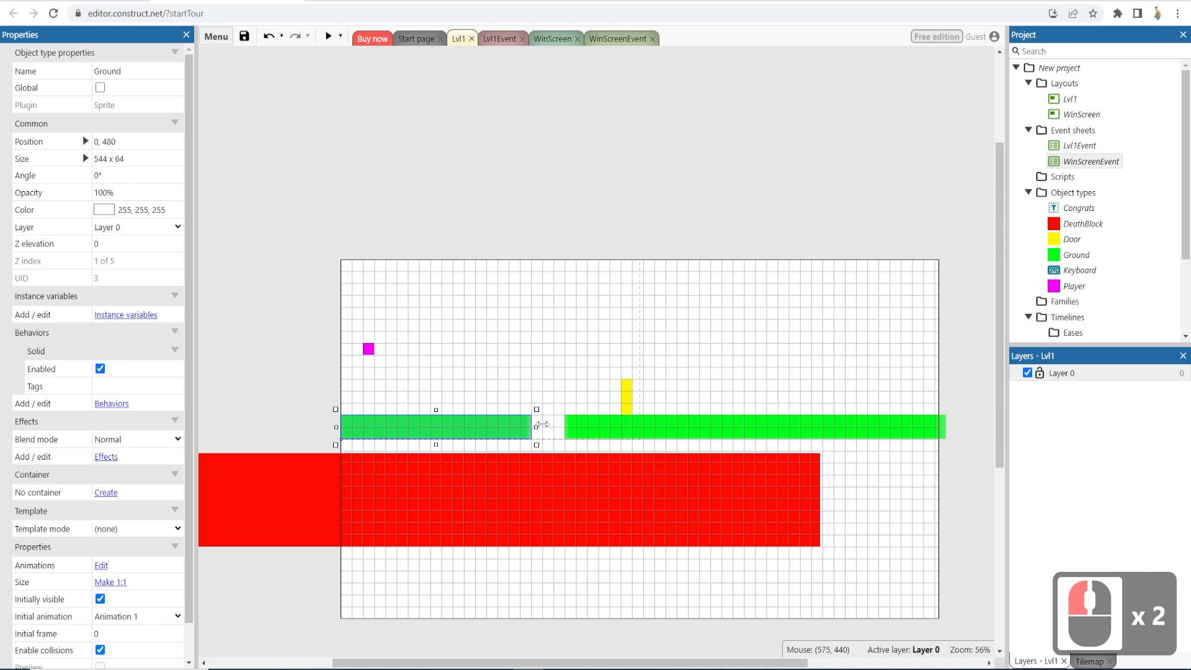
click(580, 305)
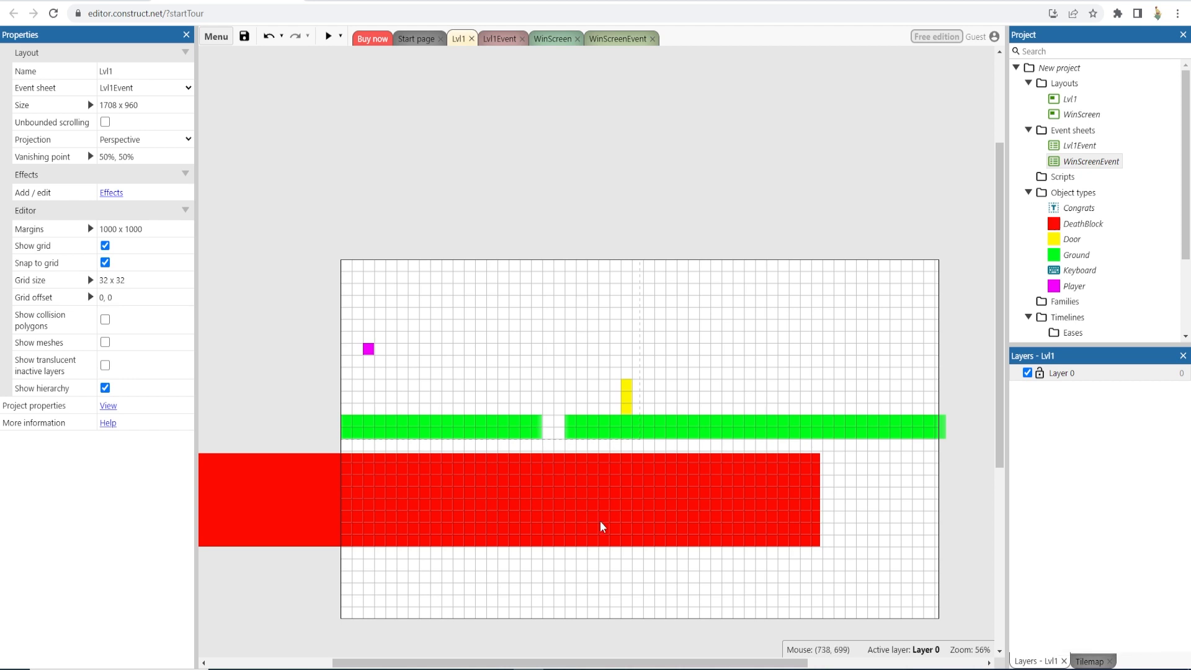
Step: Widen the DeathBlock so it reaches well beyond the layout's right edge
click(616, 499)
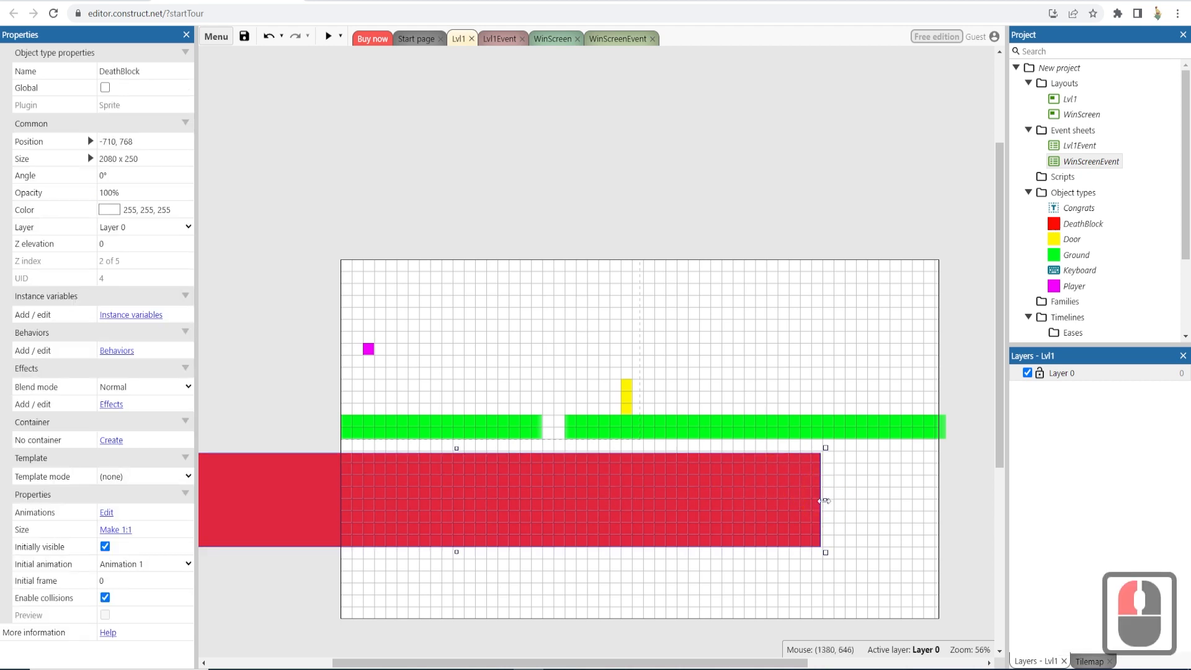
drag(825, 500, 926, 489)
drag(589, 661, 441, 659)
Step: Move the Door to the far right end of the second ground platform
click(597, 400)
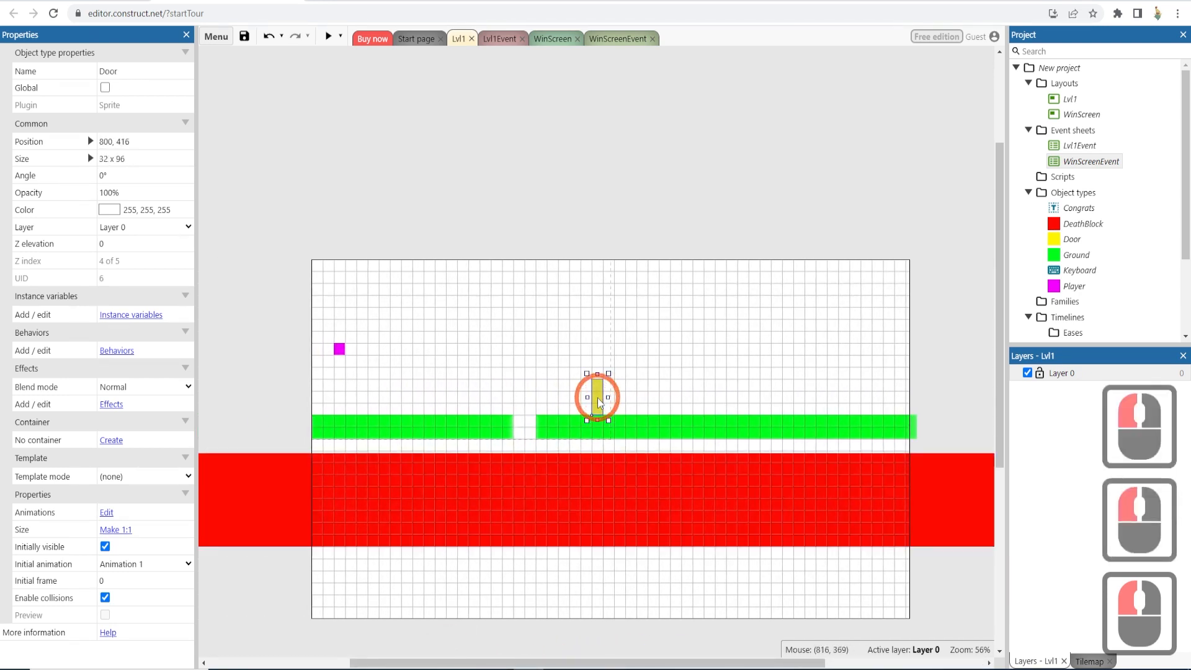
drag(600, 402, 902, 400)
double_click(946, 374)
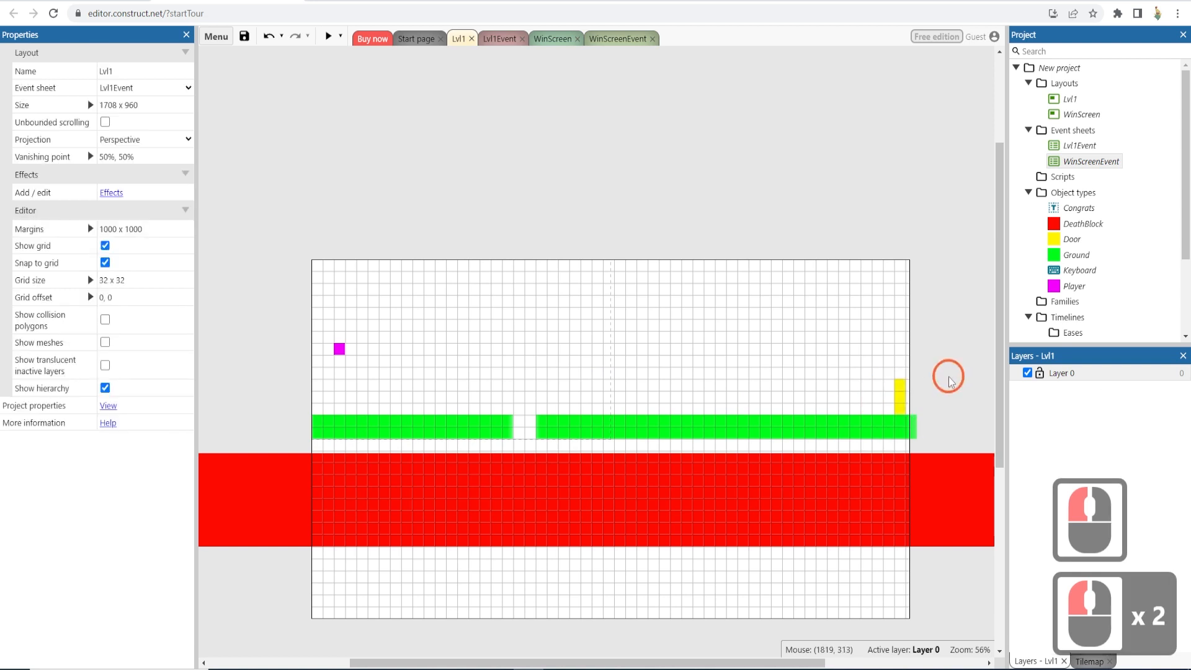
Step: Duplicate the first ground platform outside the layout's left edge and reshape the copy into a 96 x 480 wall
click(368, 431)
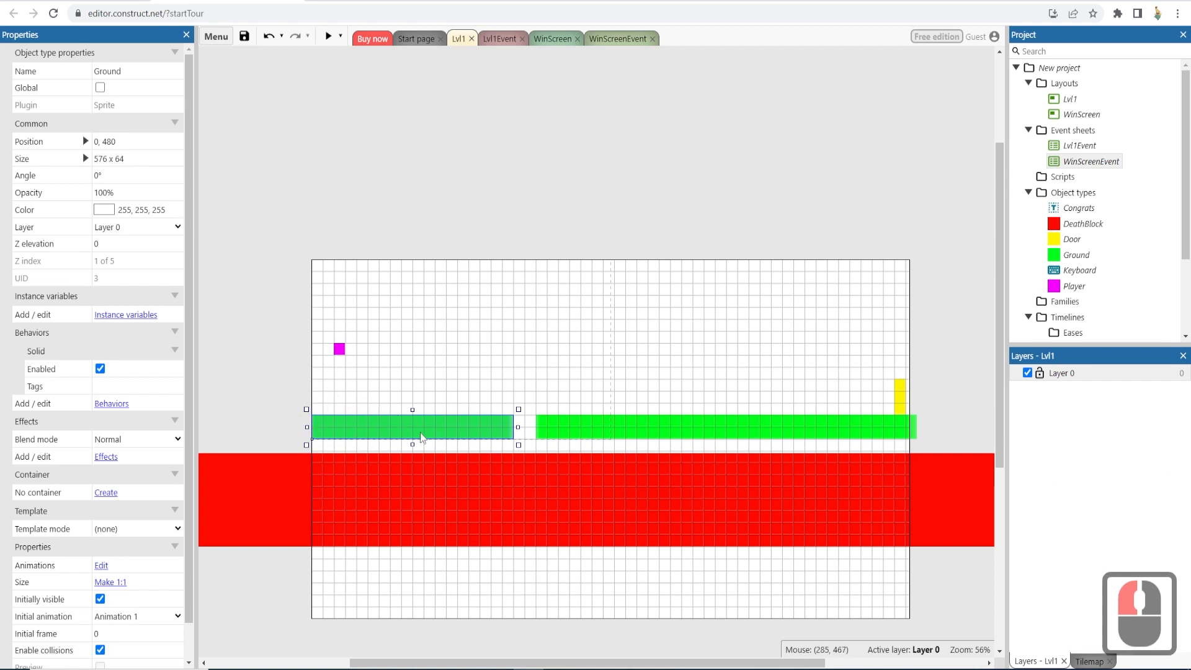
ctrl+drag(426, 429, 254, 429)
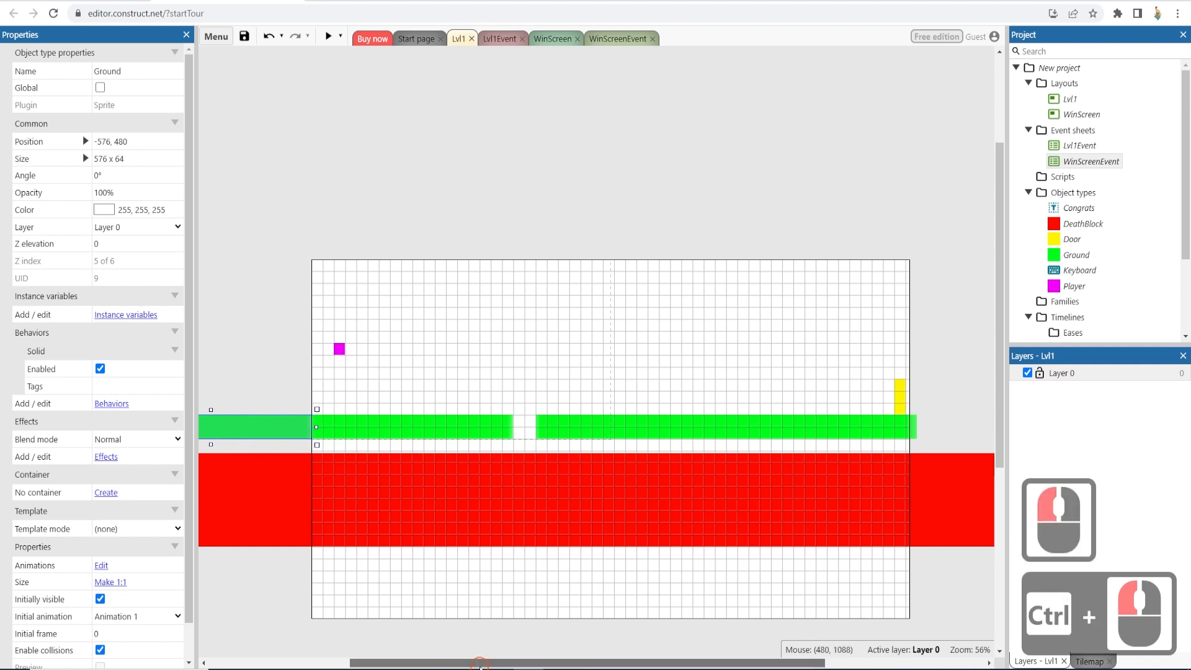
drag(391, 662, 264, 663)
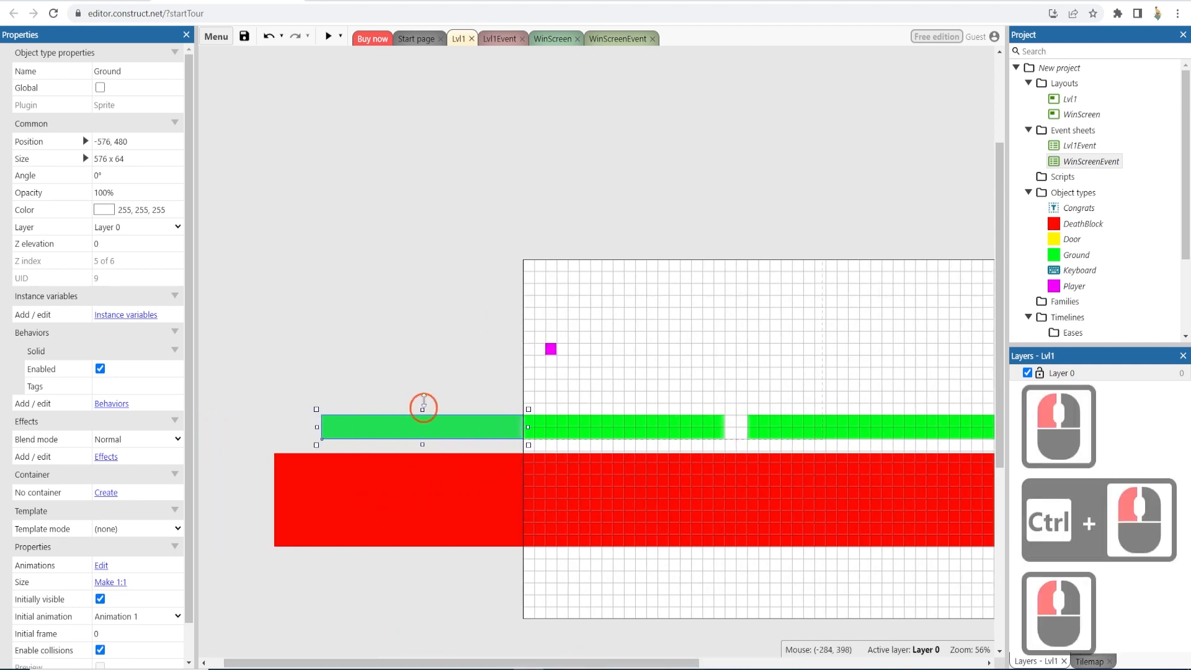
drag(422, 410, 423, 251)
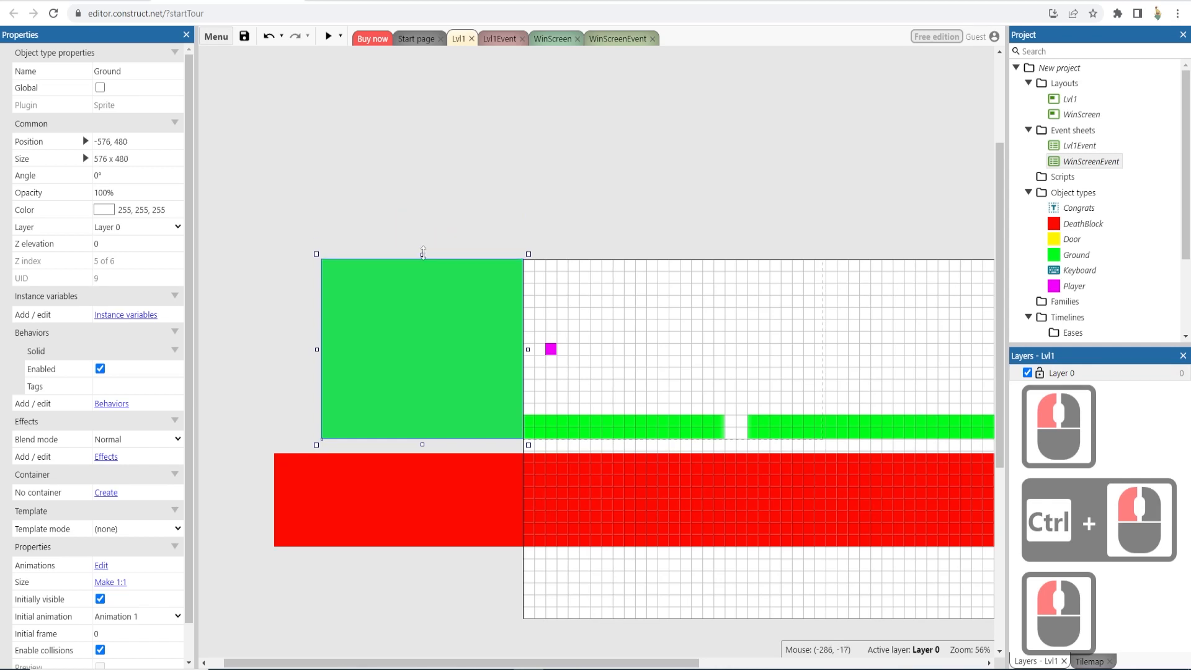
drag(315, 351, 484, 349)
Step: Stretch the left end of the first ground platform beneath the left wall
click(553, 419)
drag(526, 426, 486, 424)
double_click(425, 407)
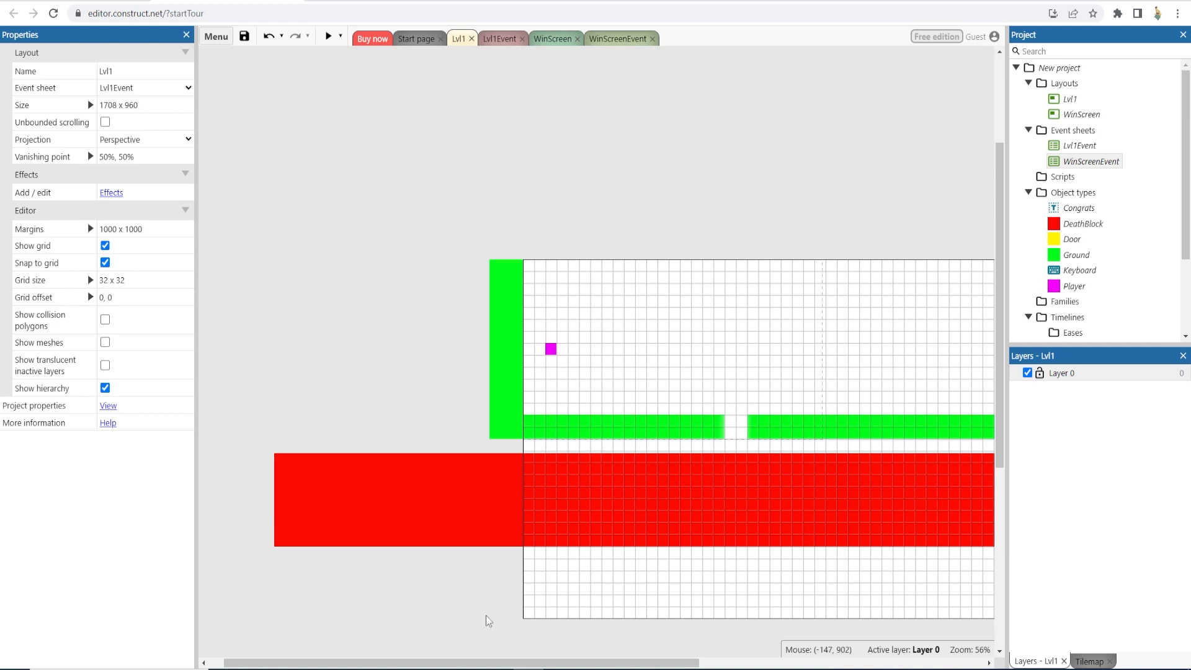
Step: Extend the second ground platform farther beyond the layout's right edge to 1216 x 64
drag(545, 662, 759, 663)
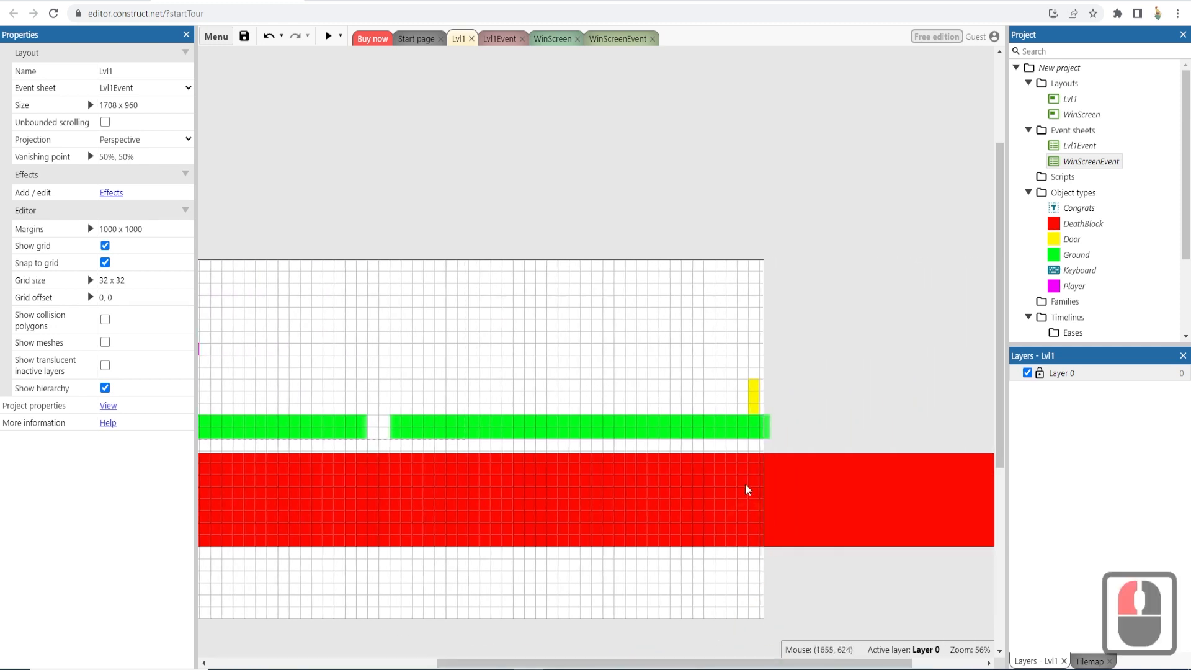
click(733, 427)
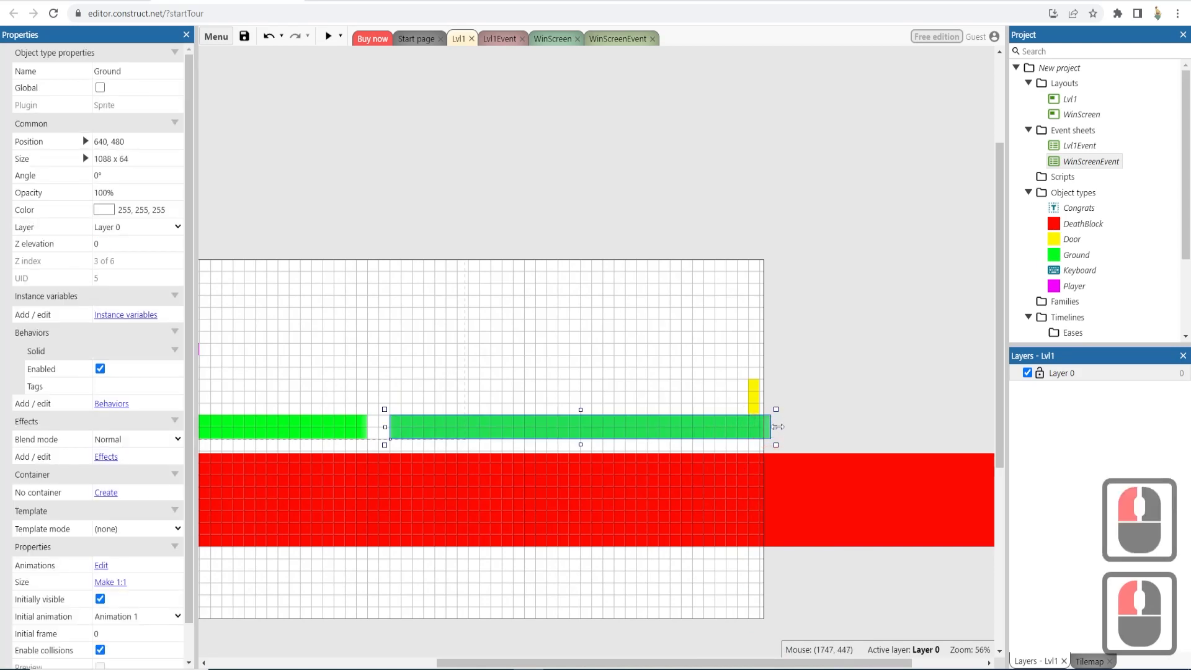
drag(778, 427, 809, 431)
click(818, 437)
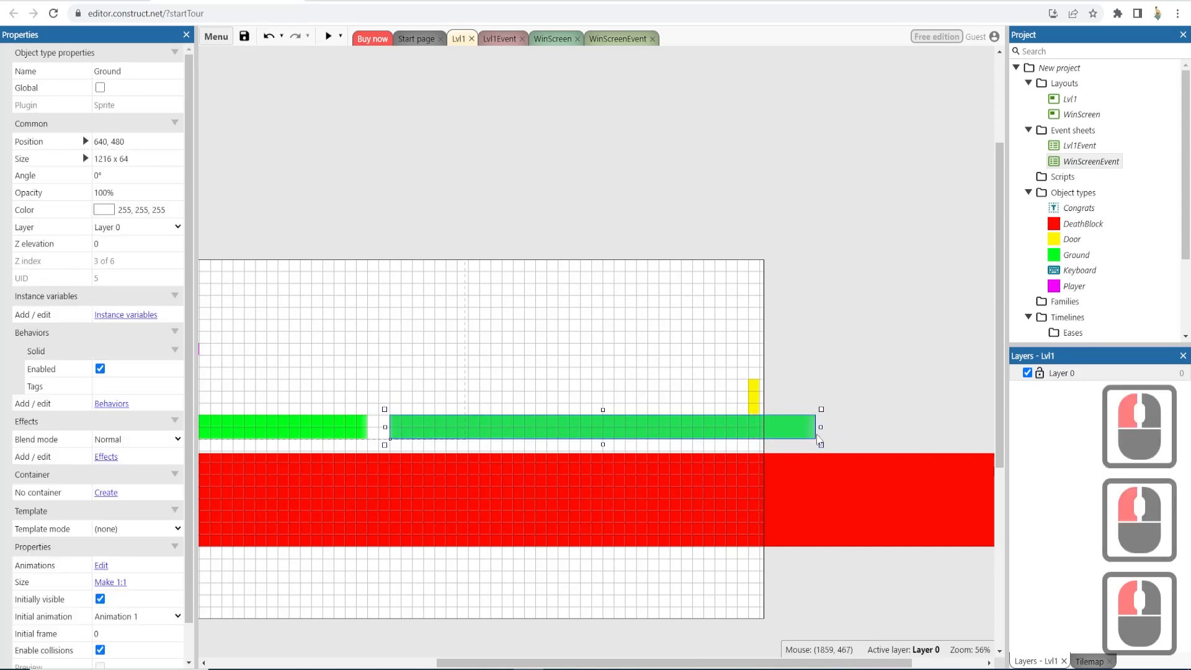
Step: Duplicate the second ground platform and reshape the copy into a 160 x 480 wall at x 1696 behind the Door
ctrl+drag(794, 430, 824, 271)
drag(645, 290, 646, 443)
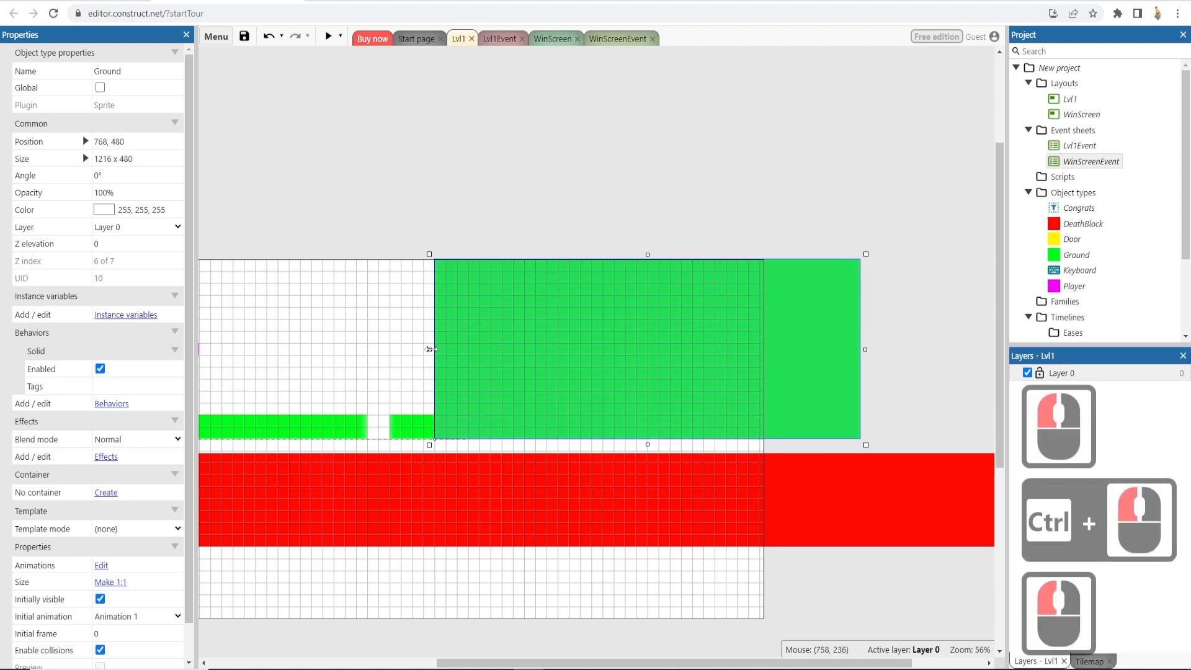
drag(429, 349, 755, 366)
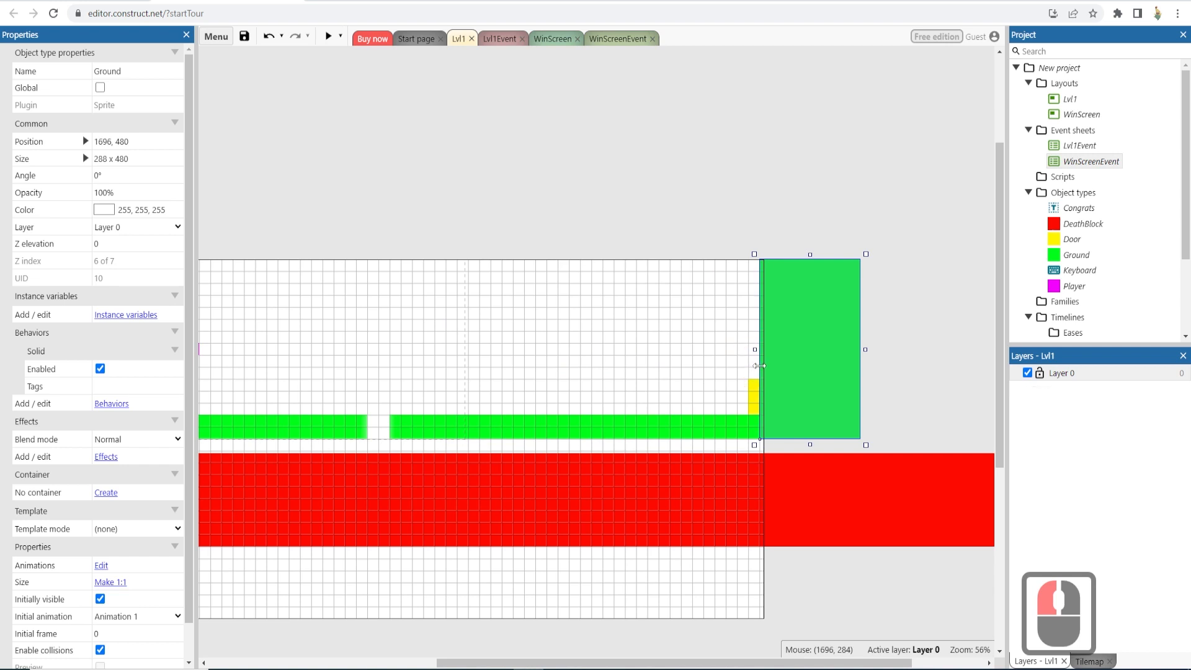
click(846, 371)
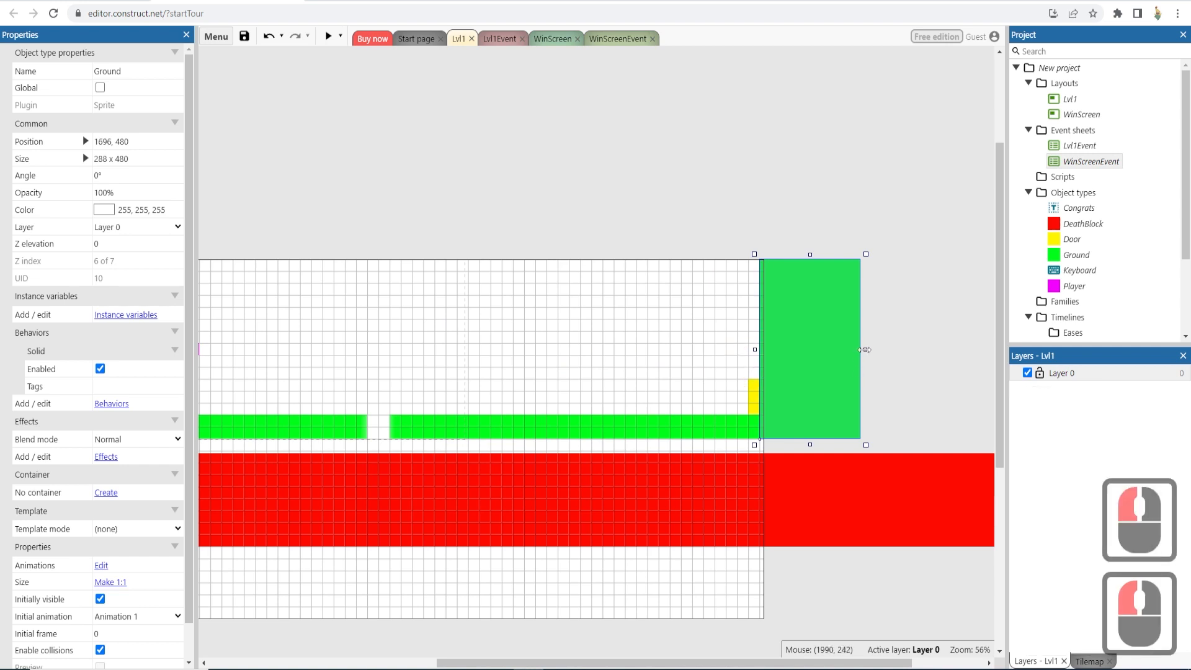
drag(864, 349, 819, 341)
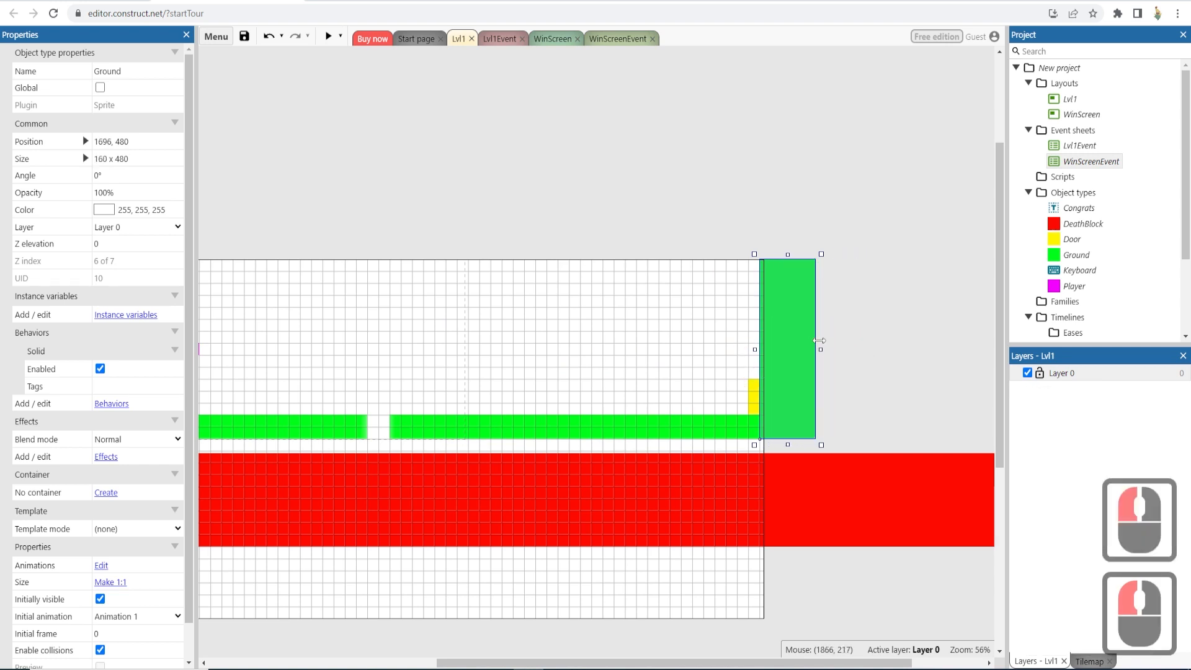
Step: Duplicate the left wall above the layout and reshape the copy into a 1952 x 96 ceiling at -96, 0
drag(542, 655, 445, 655)
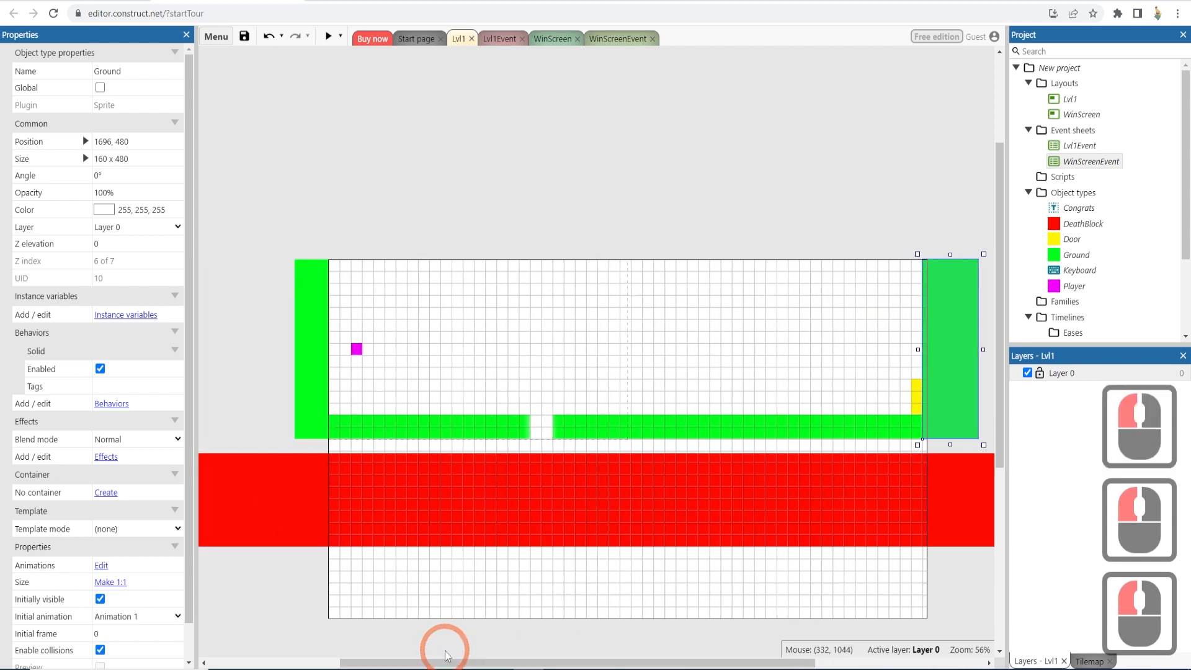
mouse_move(318, 331)
ctrl+mouse_down()
mouse_move(316, 133)
mouse_move(315, 150)
mouse_move(984, 197)
mouse_move(823, 197)
ctrl+mouse_up()
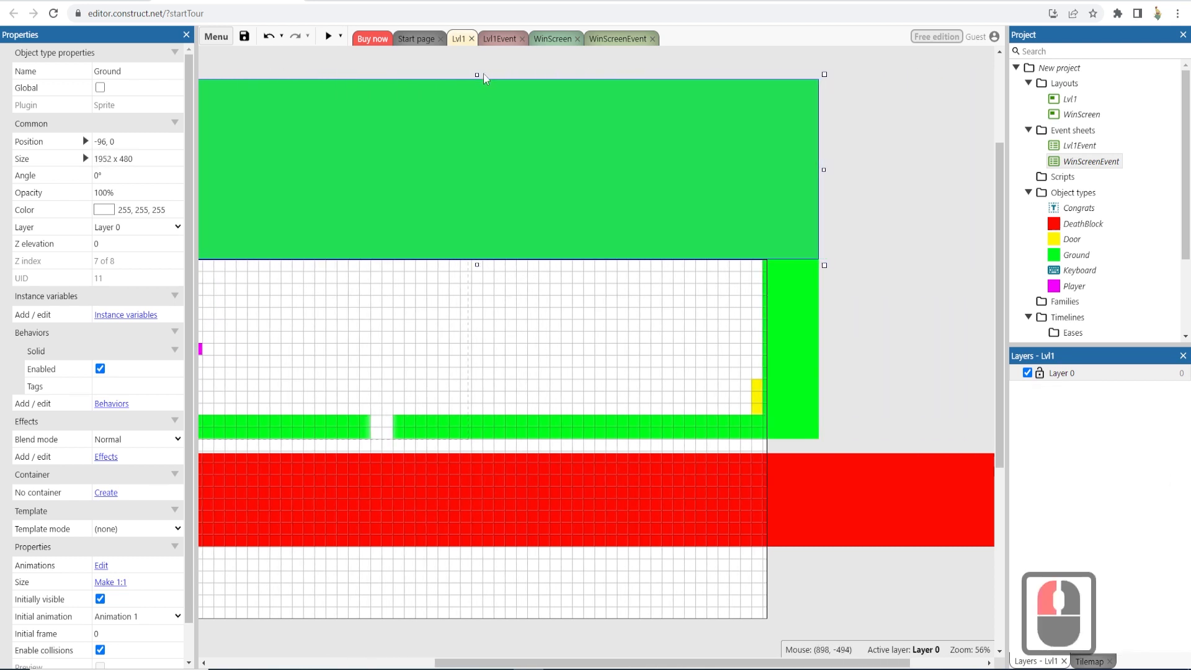
drag(477, 72, 472, 217)
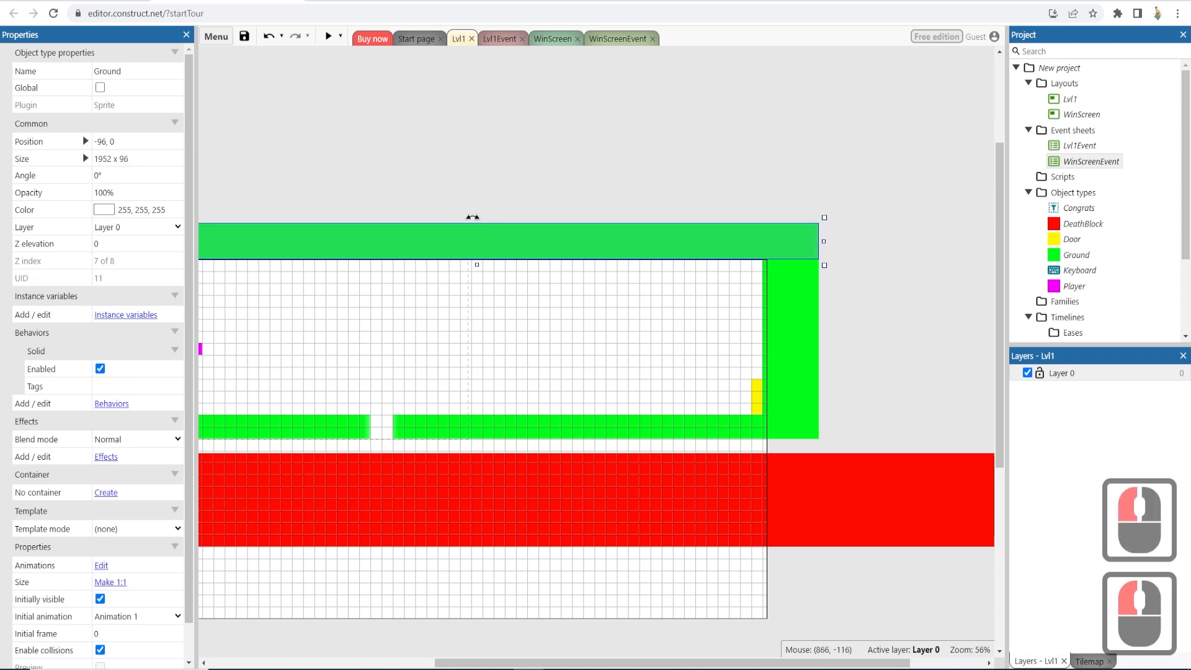
Step: Narrow the right wall to 96 and raise both side walls to a height of 544, overlapping the ceiling
click(820, 330)
mouse_move(824, 352)
mouse_down()
mouse_move(791, 347)
mouse_move(804, 341)
mouse_up()
drag(779, 253, 779, 230)
drag(587, 662, 497, 661)
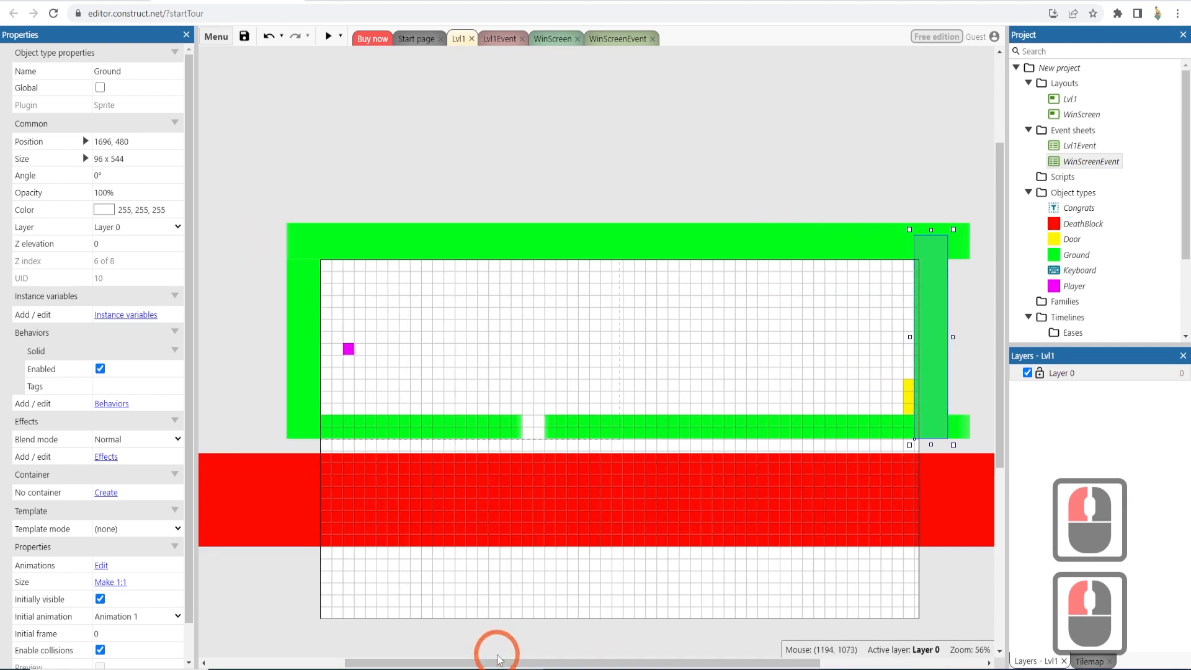
click(309, 276)
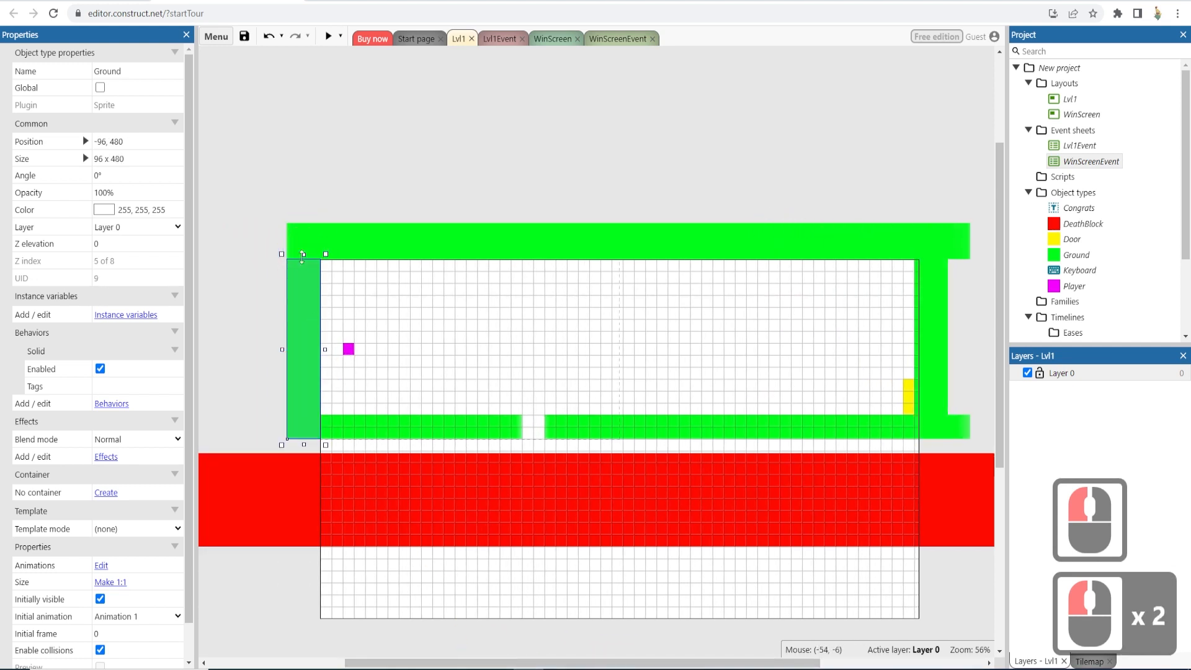
drag(303, 254, 307, 241)
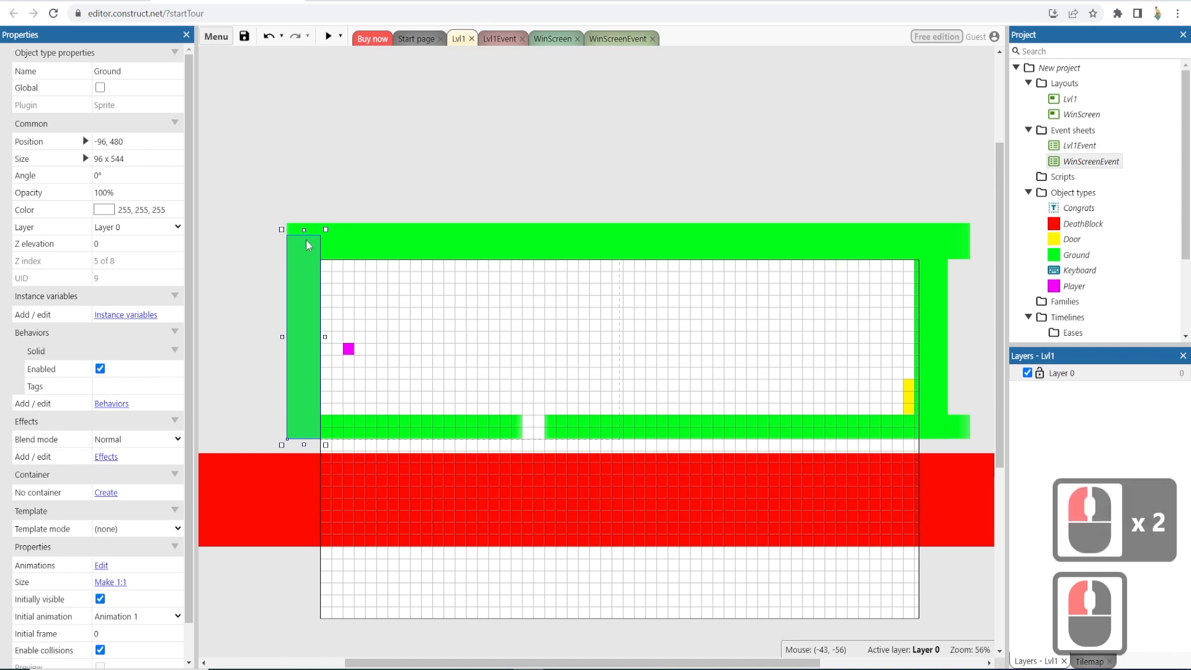
Step: Preview the level, move and jump the player in both directions past the edges of the visible area, and close the preview
click(329, 36)
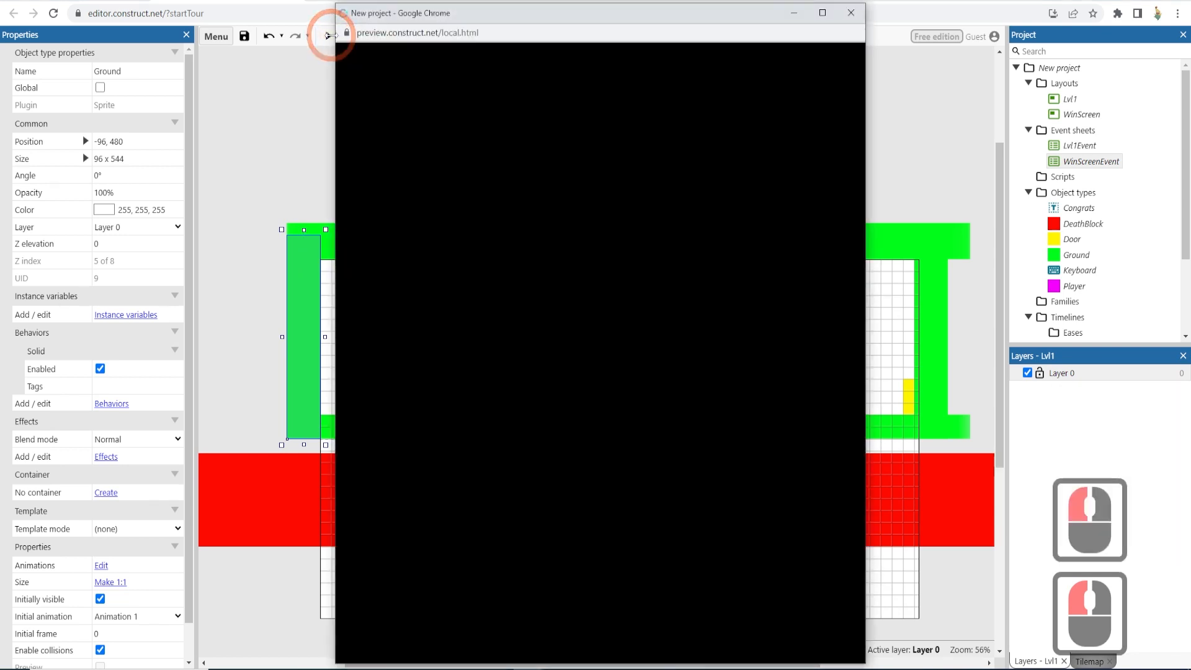
key(Right)
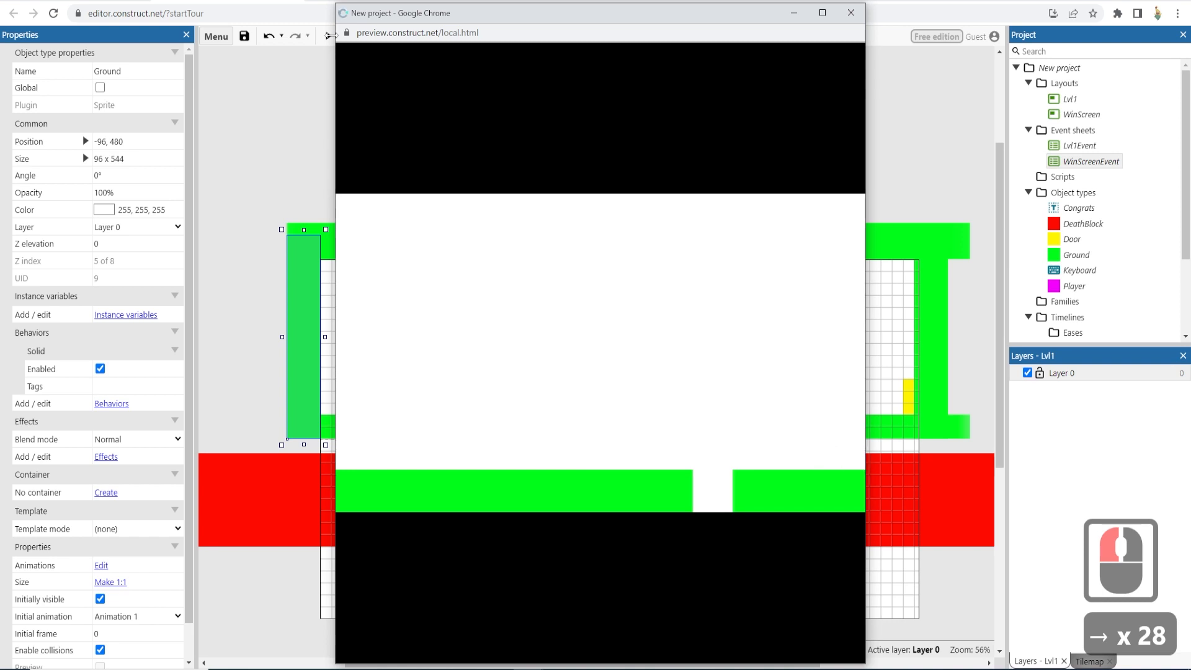
key(Up+Left)
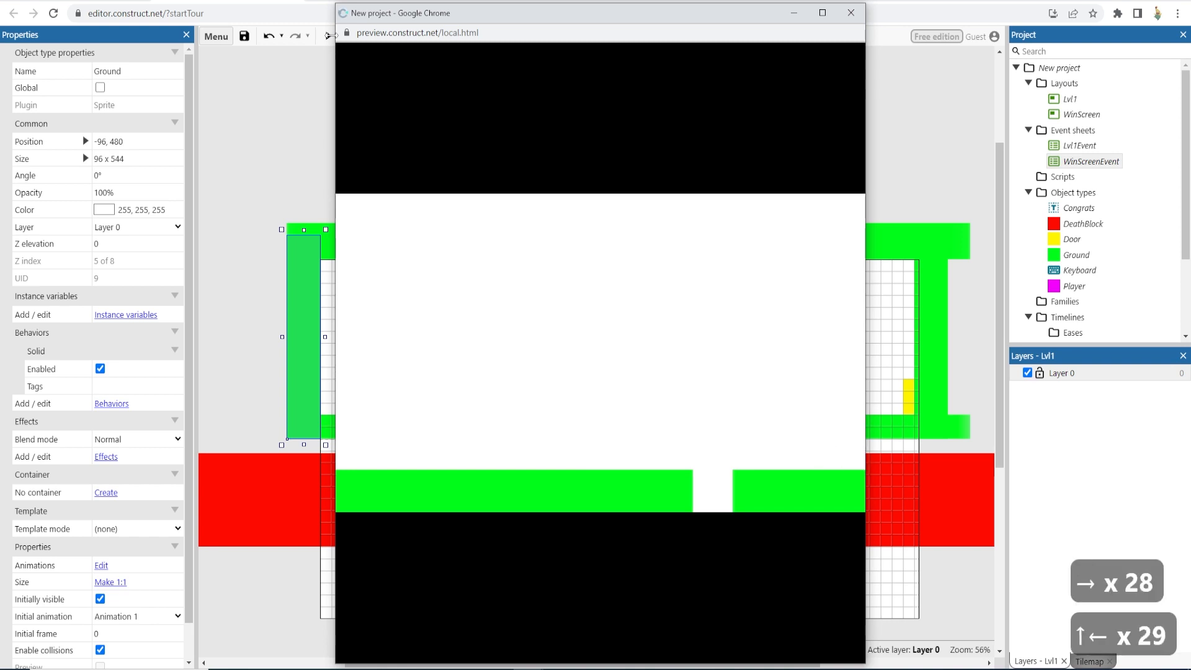
key(Up+Left)
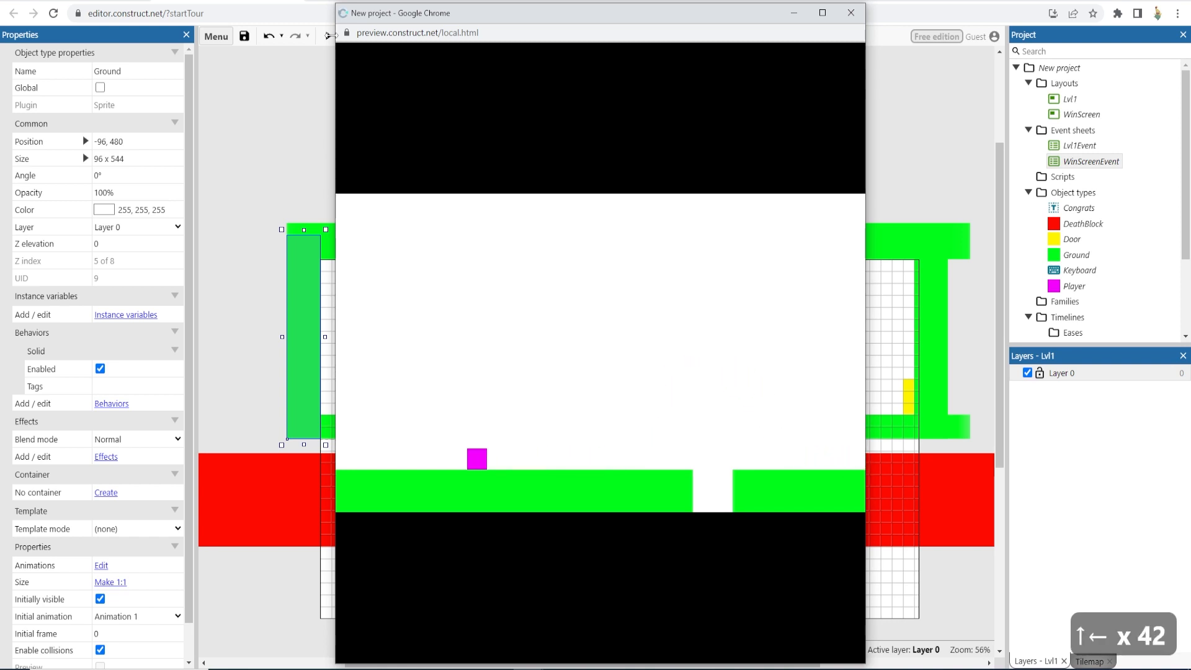
key(Up)
key(Up)
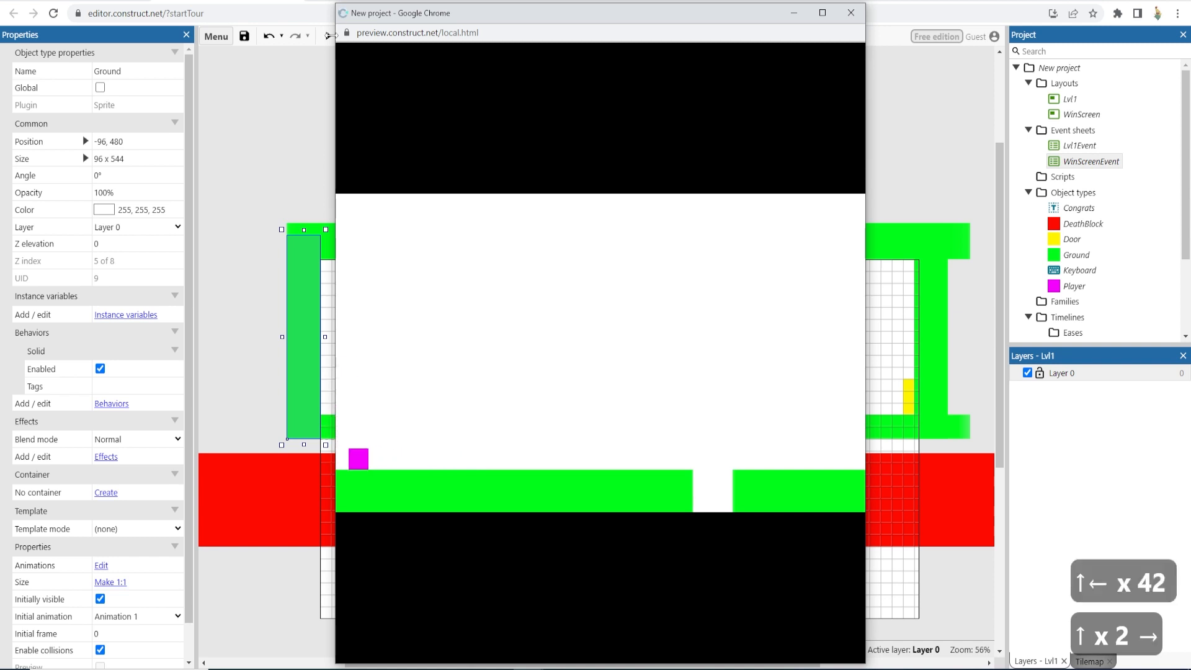
key(Right)
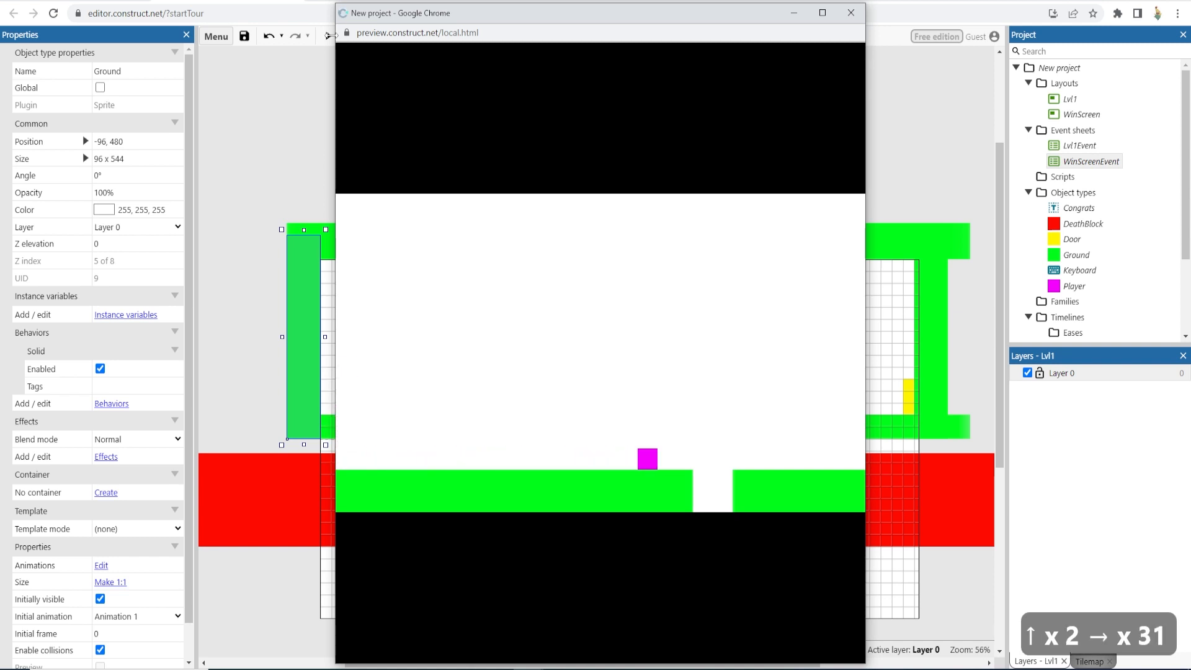
click(850, 25)
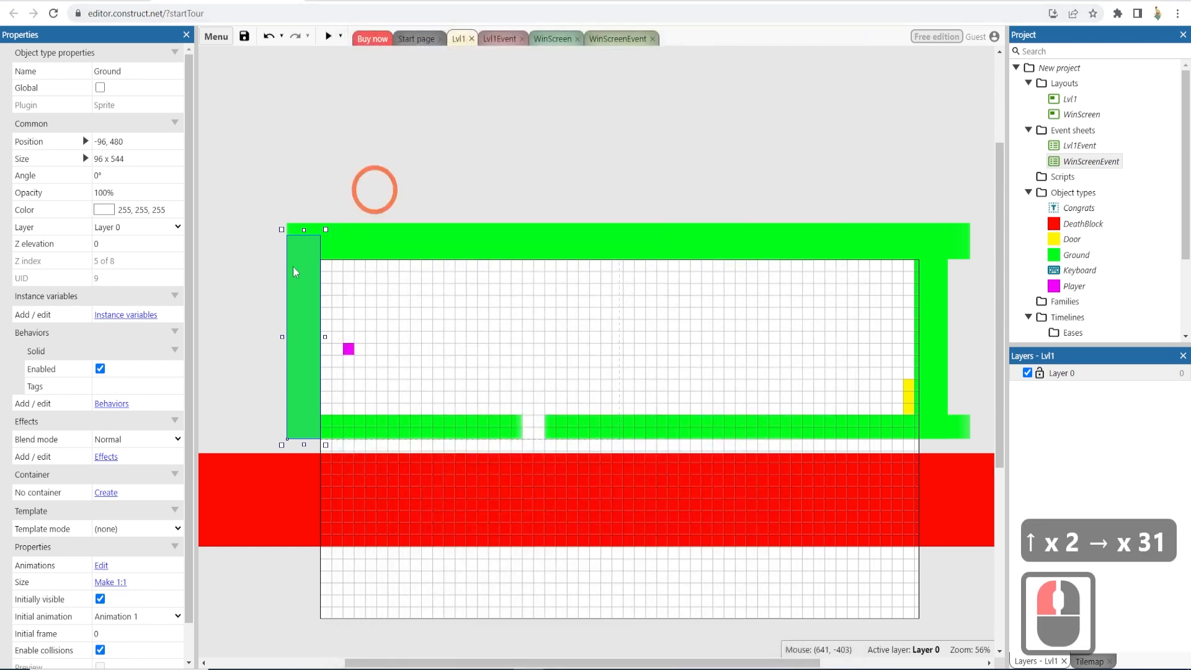
Step: Add the Scroll To behavior to the Player sprite
click(349, 350)
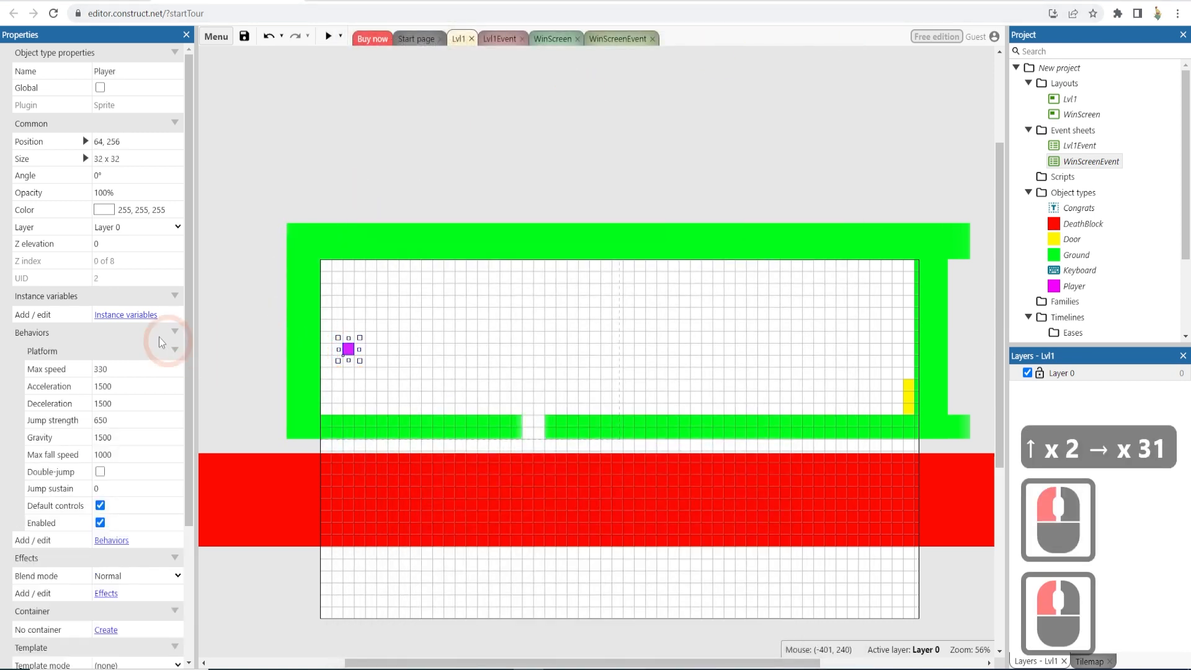
right_click(346, 348)
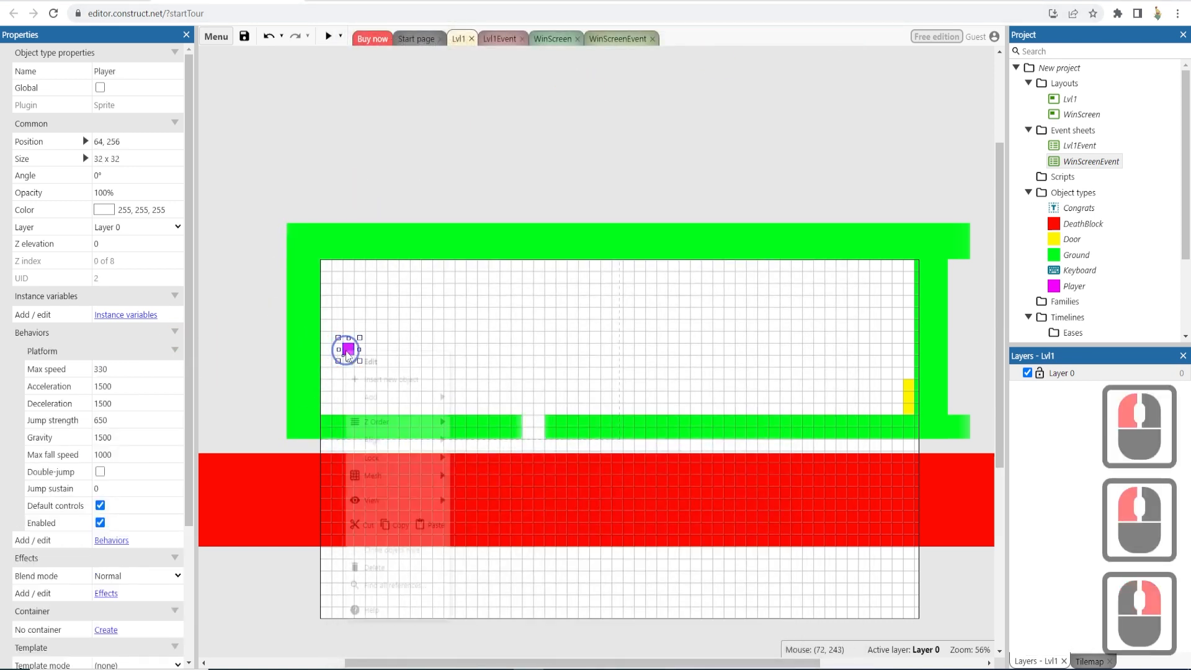
click(264, 348)
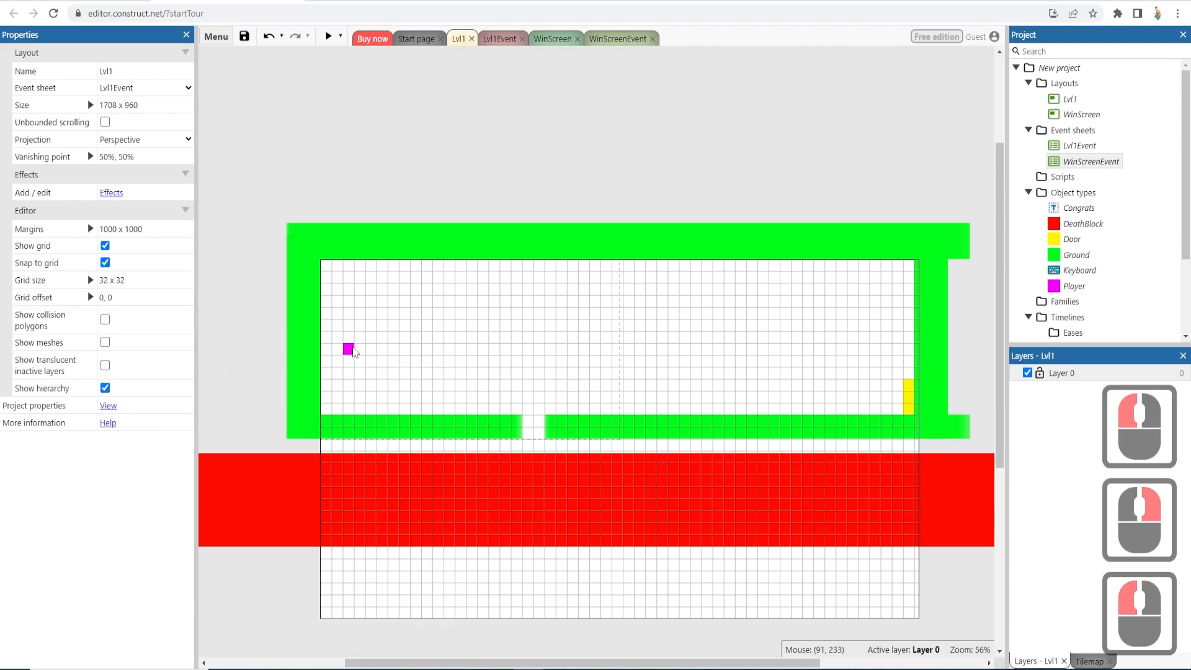
click(349, 349)
click(112, 540)
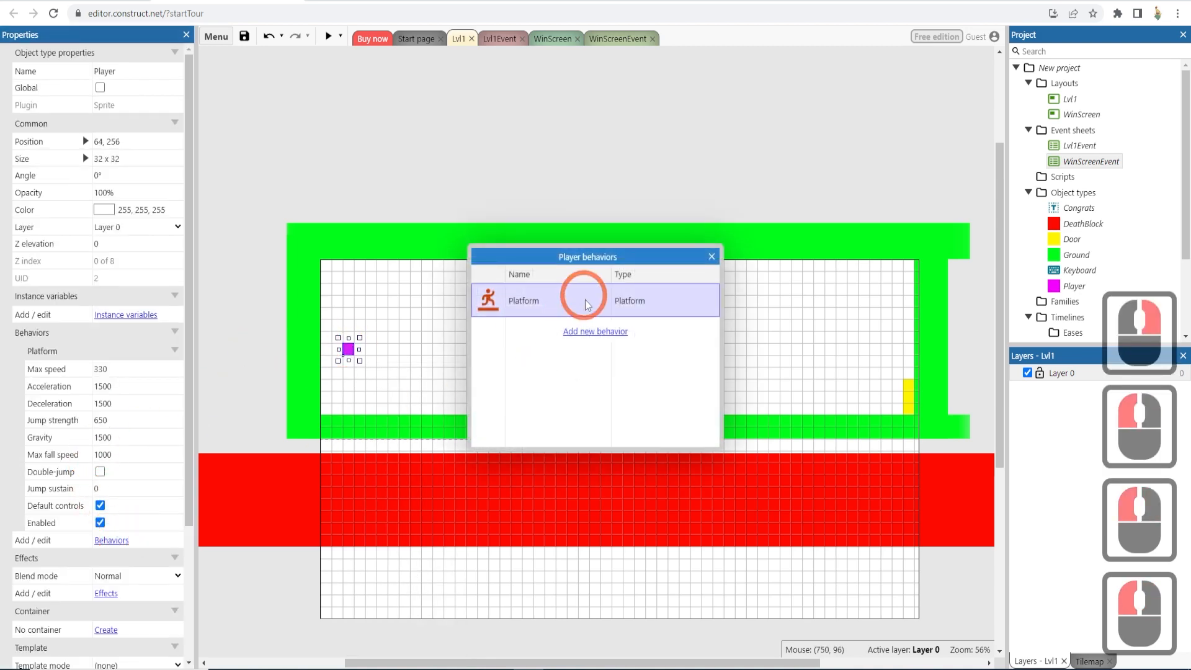
click(587, 334)
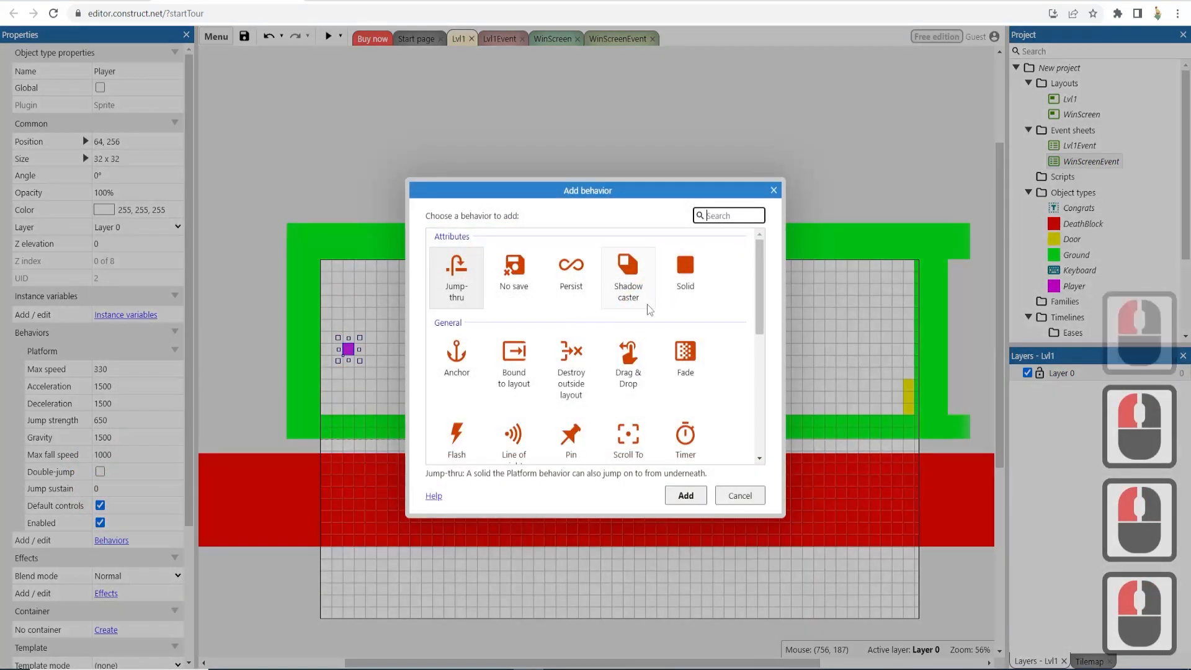
text(scro)
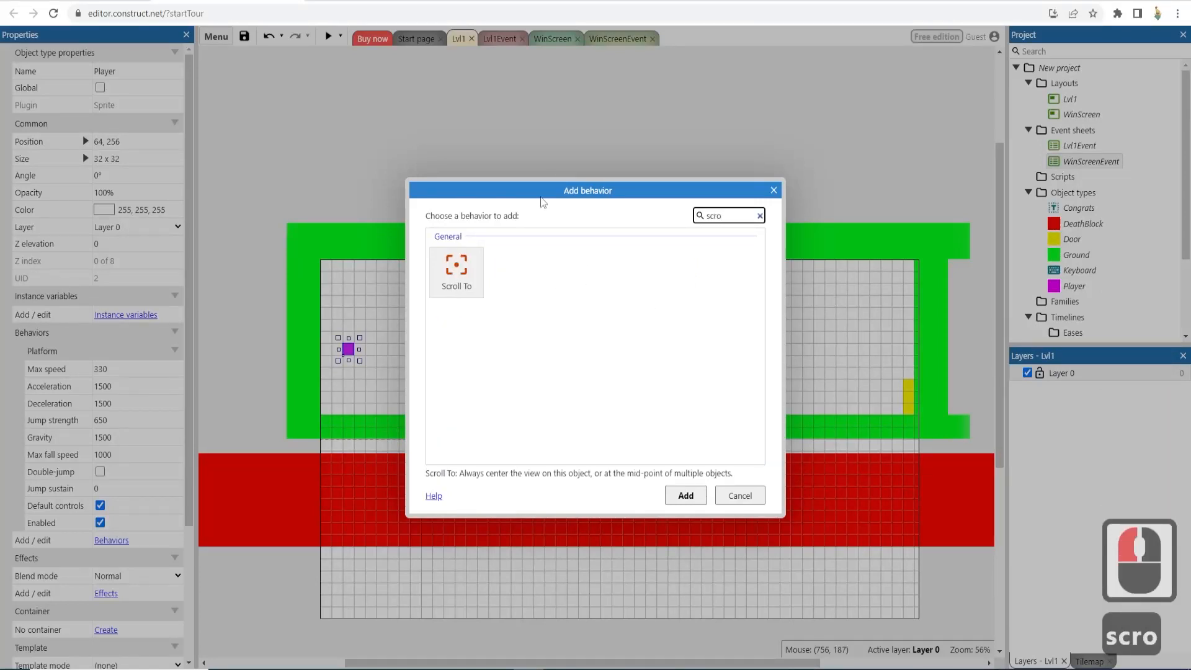
click(456, 272)
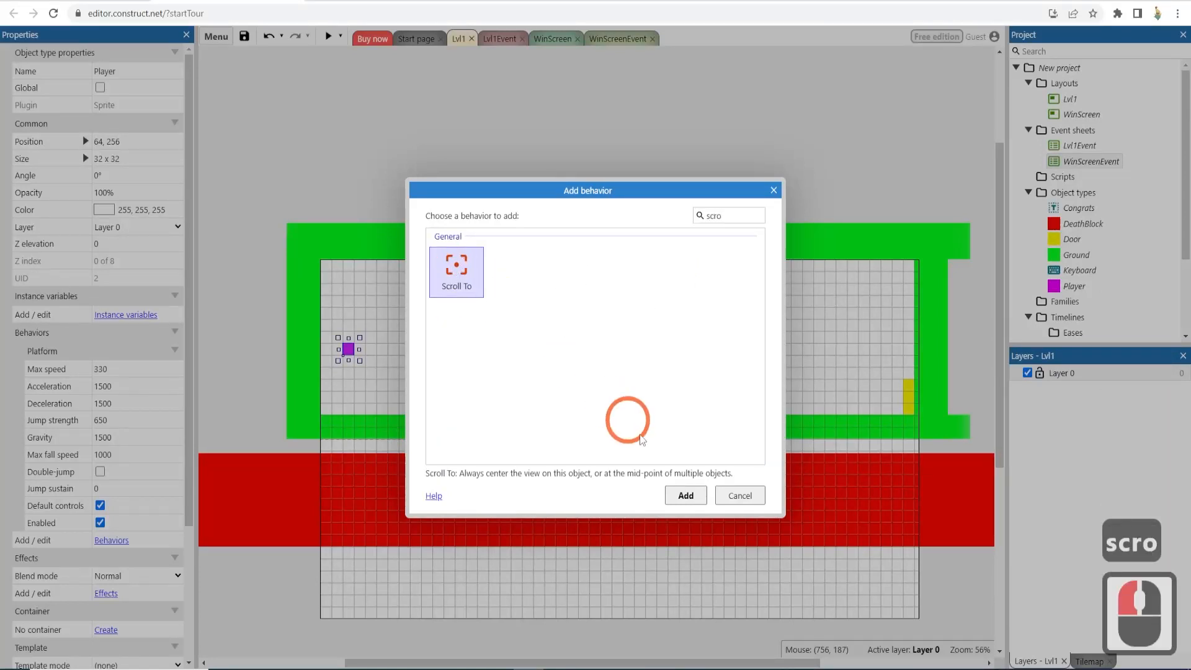
click(685, 495)
click(467, 84)
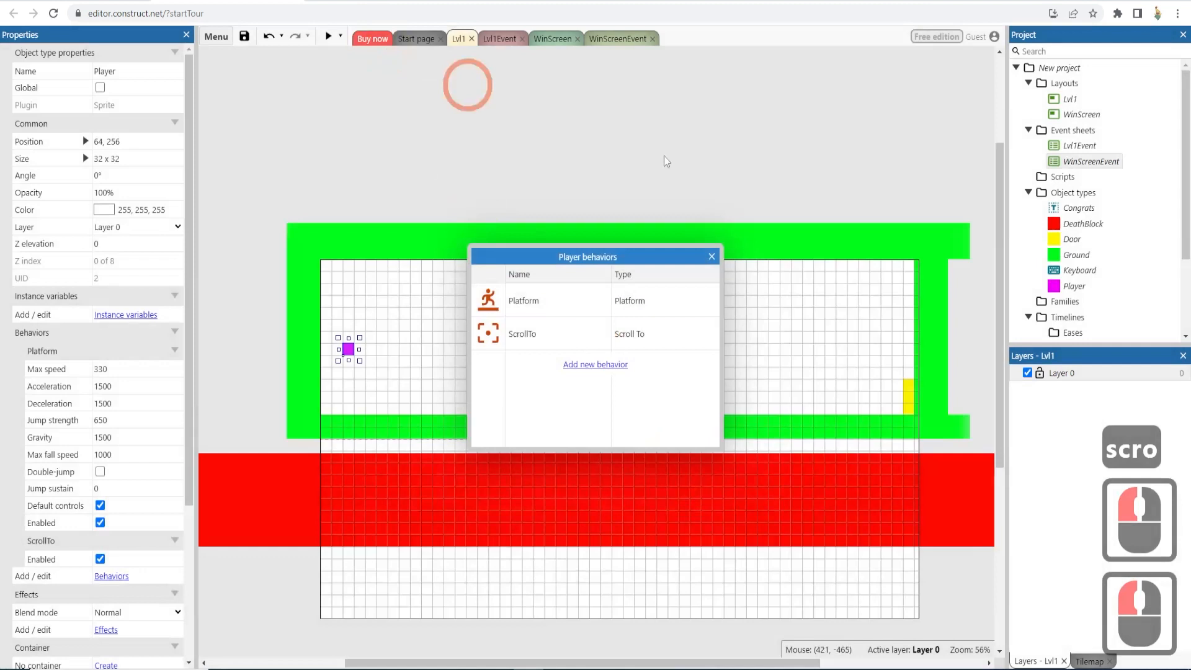
click(712, 257)
Step: Preview the level, run the player across the gap toward the Door and back to the left wall to check the camera following
click(328, 37)
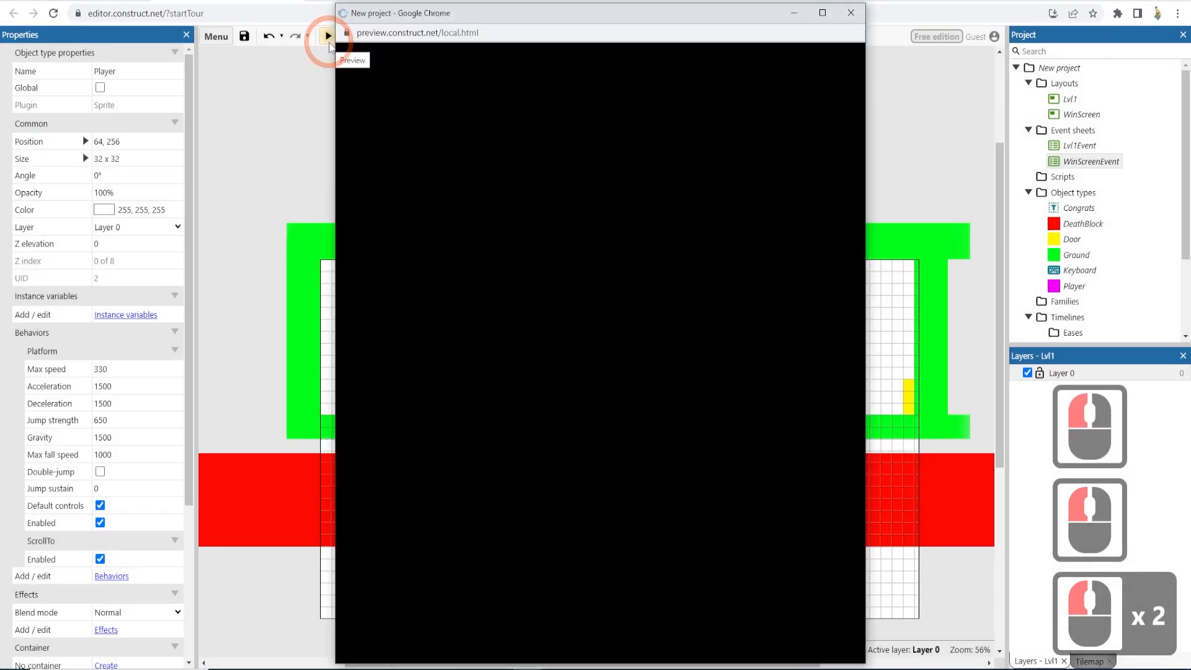
key(Right)
key(Right)
key(Right)
key(Right)
key(Right)
key(Right)
key(Right)
key(Right)
key(Right)
key(Right)
key(Right)
key(Right)
key(Right)
key(Right)
key(Right)
key(Right)
key(Right)
key(Right)
key(Right)
key(Right)
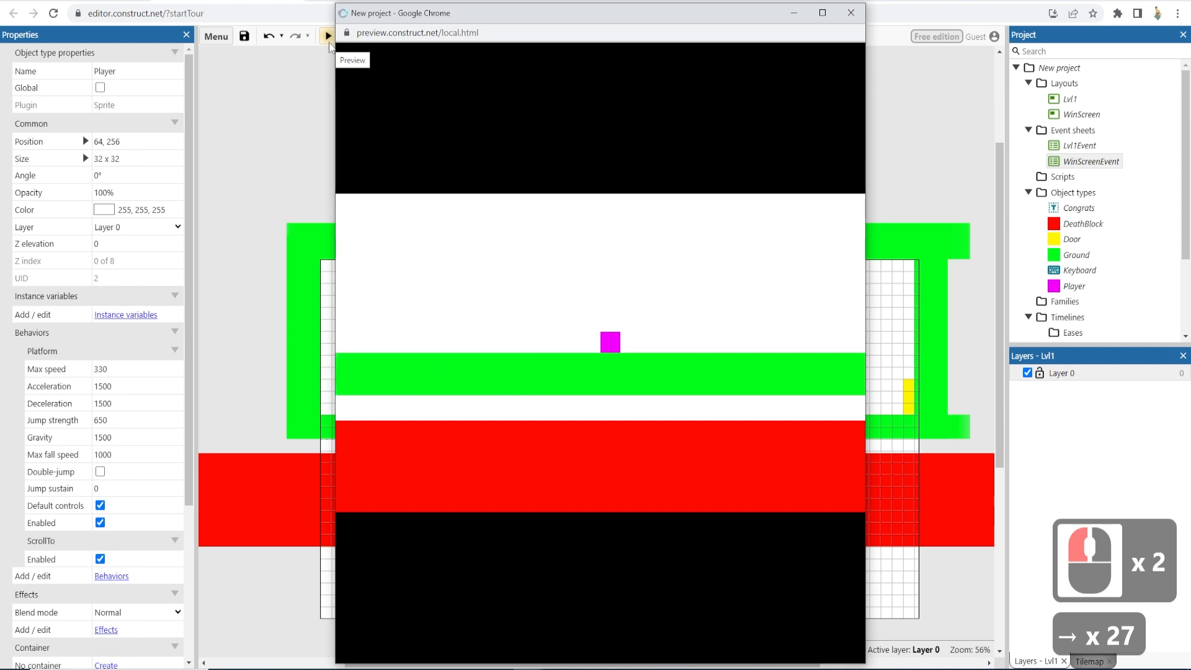
key(shift+Left)
key(shift+Left)
key(shift+Left)
key(shift+Left)
key(shift+Left)
key(shift+Left)
key(shift+Left)
key(shift+Left)
key(shift+Left)
key(shift+Left)
key(shift+Left)
key(shift+Left)
key(shift+Left)
key(shift+Left)
key(shift+Left)
key(shift+Left)
key(shift+Left)
key(shift+Left)
key(shift+Left)
key(shift+Left)
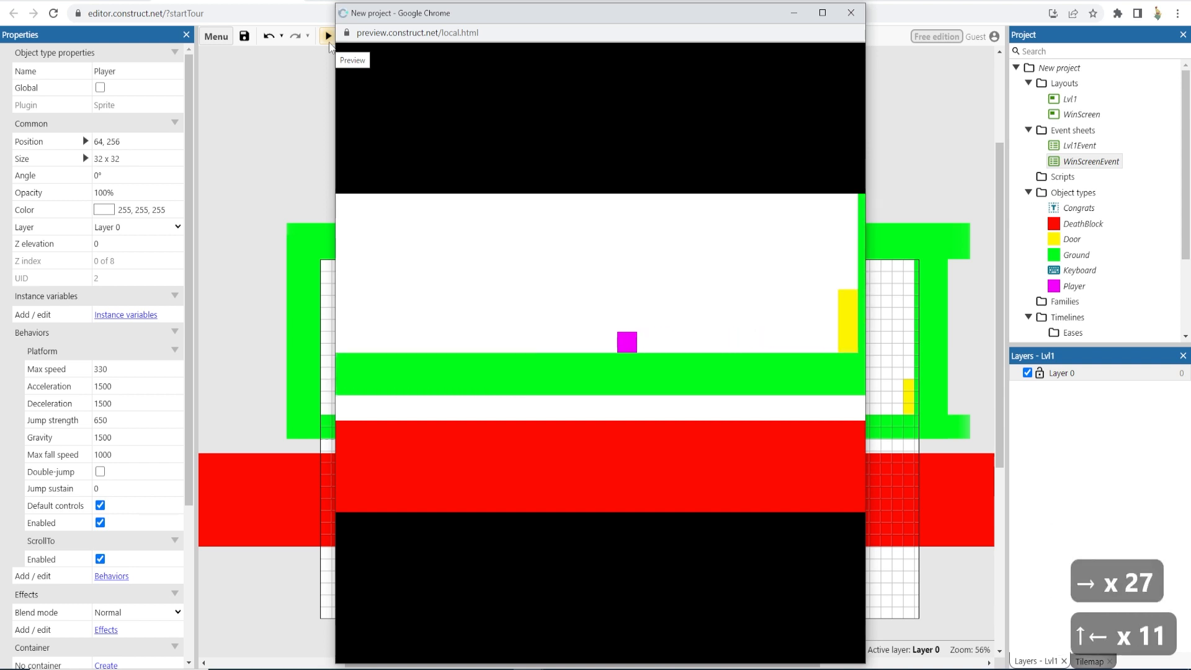
key(shift+Left)
key(shift+Left)
key(shift+Left)
key(shift+Left)
key(shift+Left)
key(shift+Left)
key(shift+Left)
key(shift+Left)
key(shift+Left)
key(shift+Left)
key(shift+Left)
key(shift+Left)
key(shift+Left)
key(shift+Left)
key(shift+Left)
key(shift+Left)
key(shift+Left)
key(shift+Left)
key(shift+Left)
key(shift+Left)
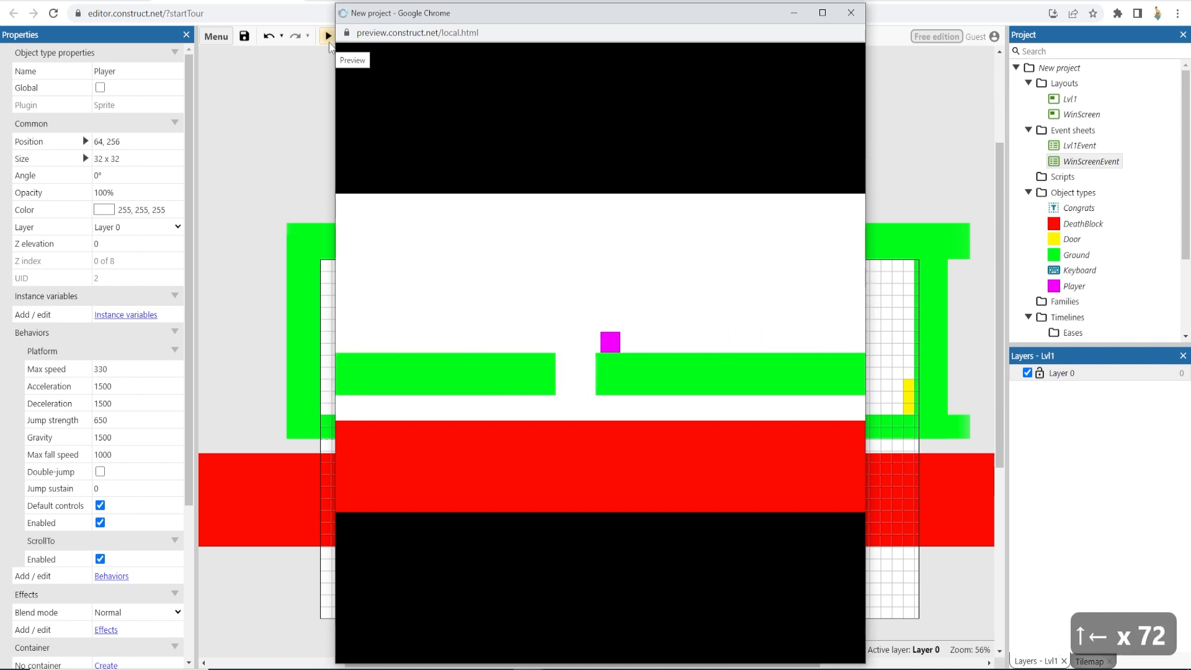
key(Left)
key(Left)
key(Left)
key(Left)
key(Left)
key(Left)
key(Left)
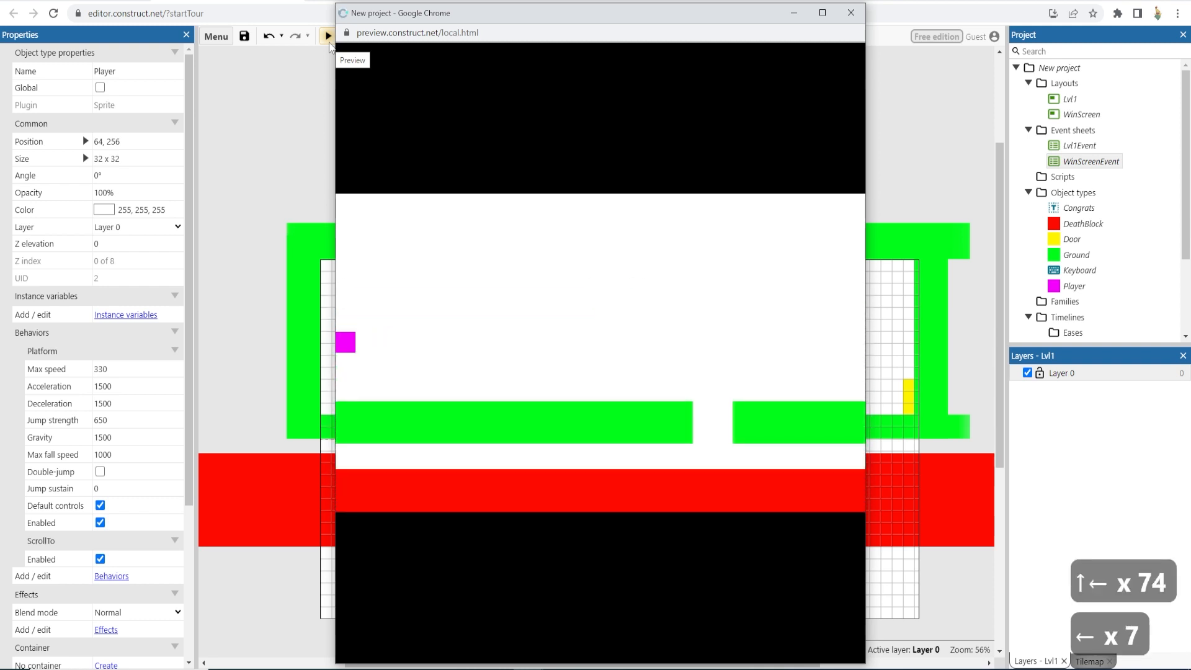
Step: Jump the player at the left wall and back and forth over the ground gap, and close the preview
key(Up)
key(Up)
key(Up)
key(Up)
key(Up)
key(Up)
key(Right)
key(Right)
key(Right)
key(Right)
key(Right)
key(Right)
key(Right)
key(Right)
key(Right)
key(Right)
key(Right)
key(Right)
key(Right)
key(Right)
key(Right)
key(Right)
key(Right)
key(Right)
key(Right)
key(Right)
key(Right)
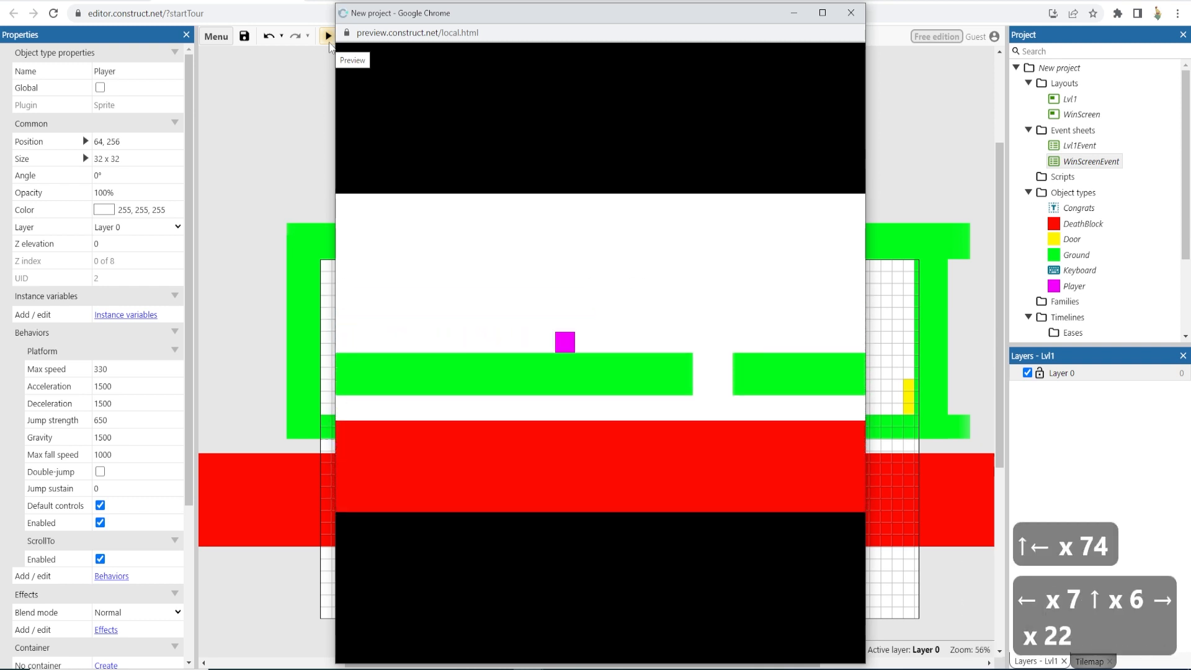
key(Up)
key(Up)
key(Up)
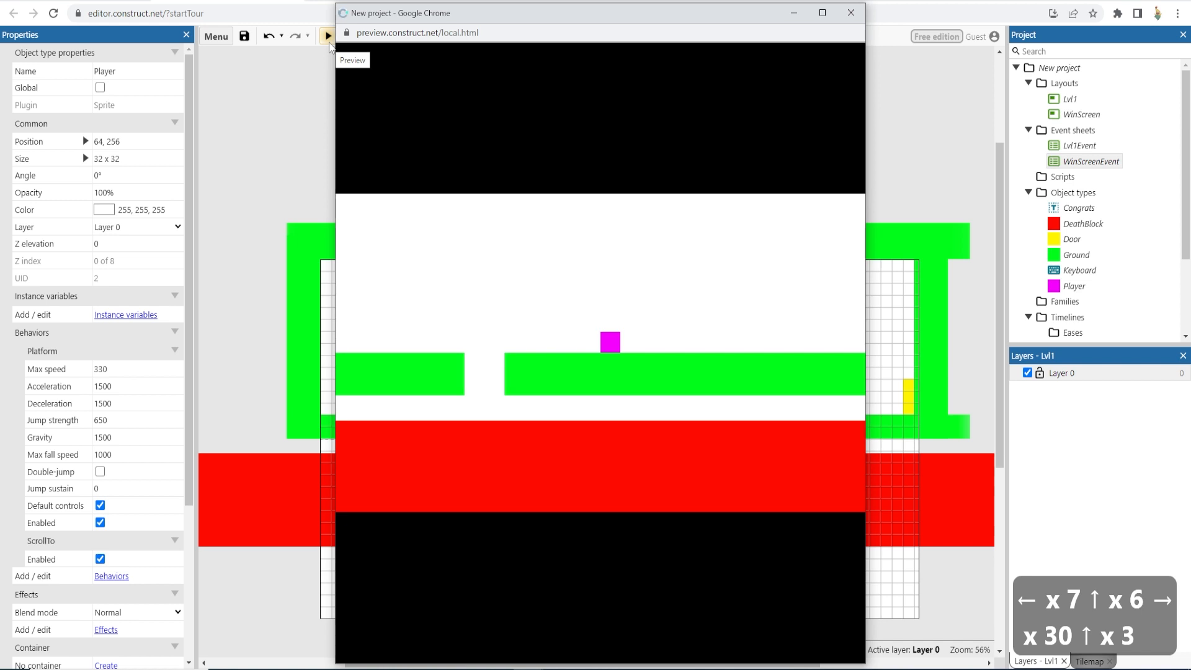
key(Up)
key(Right)
key(Right)
key(Left)
key(Left)
key(Left)
key(Left)
key(Left)
key(Left)
key(Left)
key(Left)
key(Left)
key(Left)
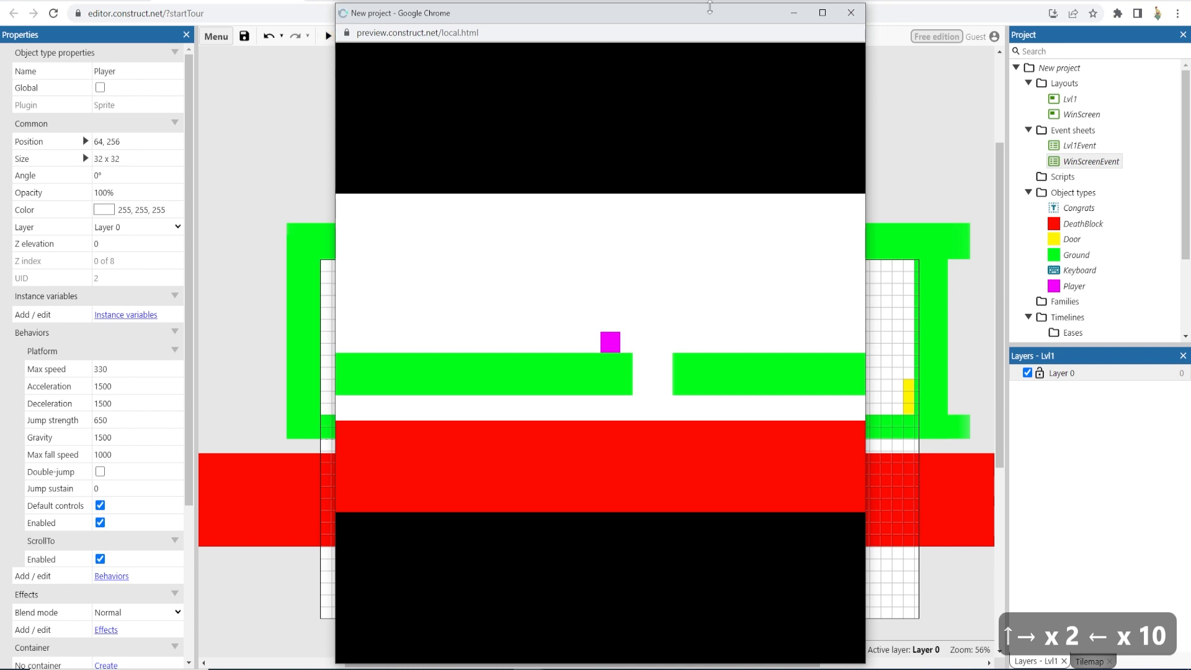
click(851, 12)
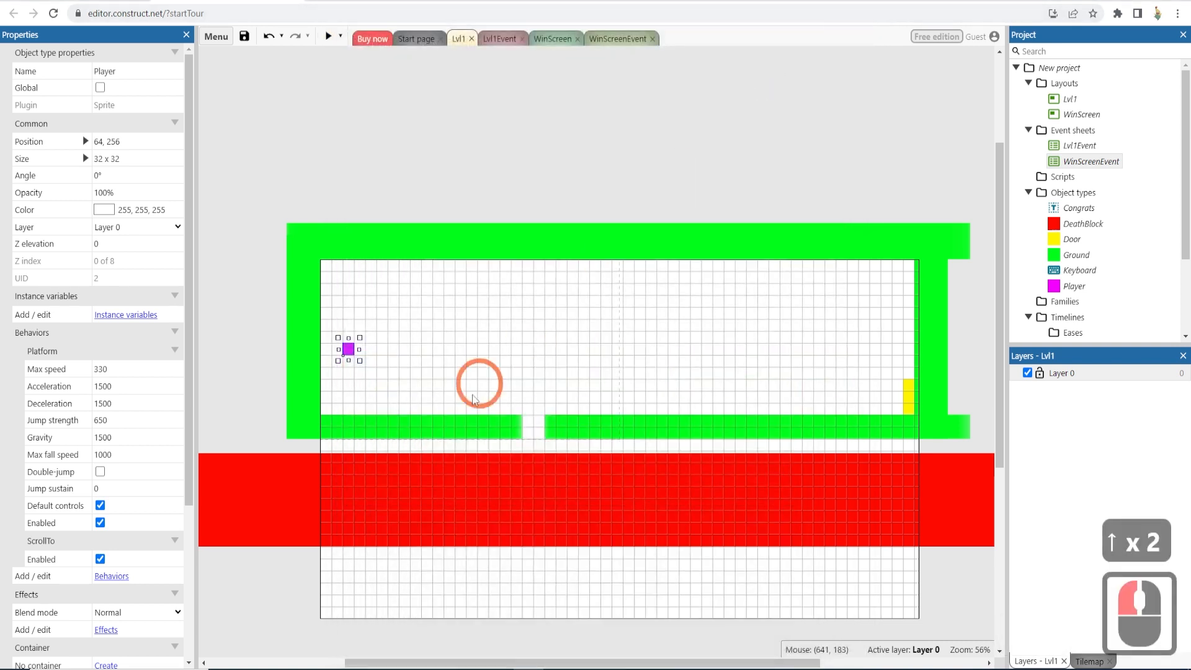
Step: Shorten the second ground platform and duplicate it into a third 576 x 64 platform at 1184, 480, leaving a second gap
click(491, 427)
click(597, 427)
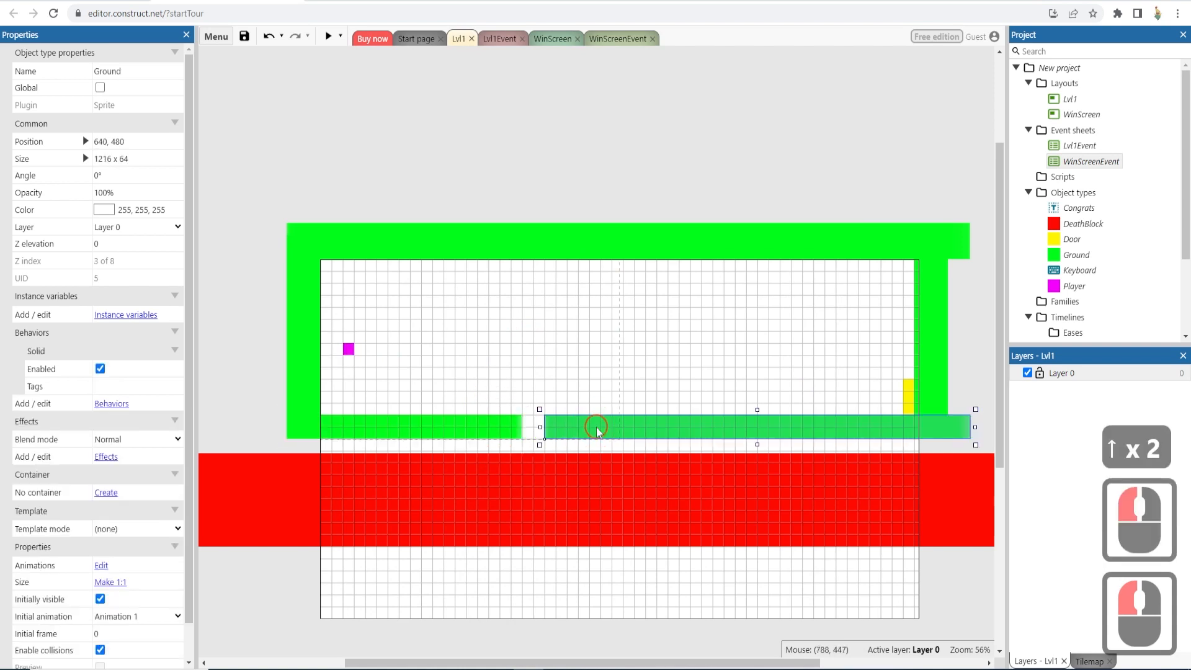
click(792, 427)
drag(976, 427, 942, 427)
ctrl+click(871, 424)
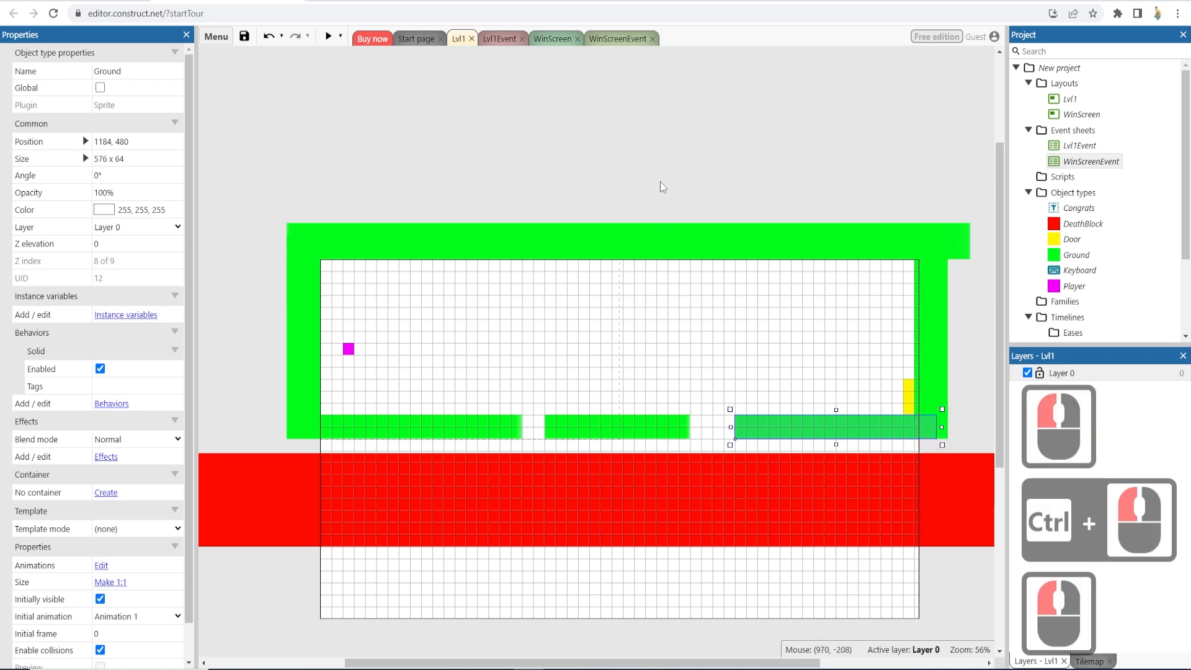
click(643, 175)
Step: Playtest the level by jumping the player over both ground gaps toward the Door, and close the preview
click(328, 36)
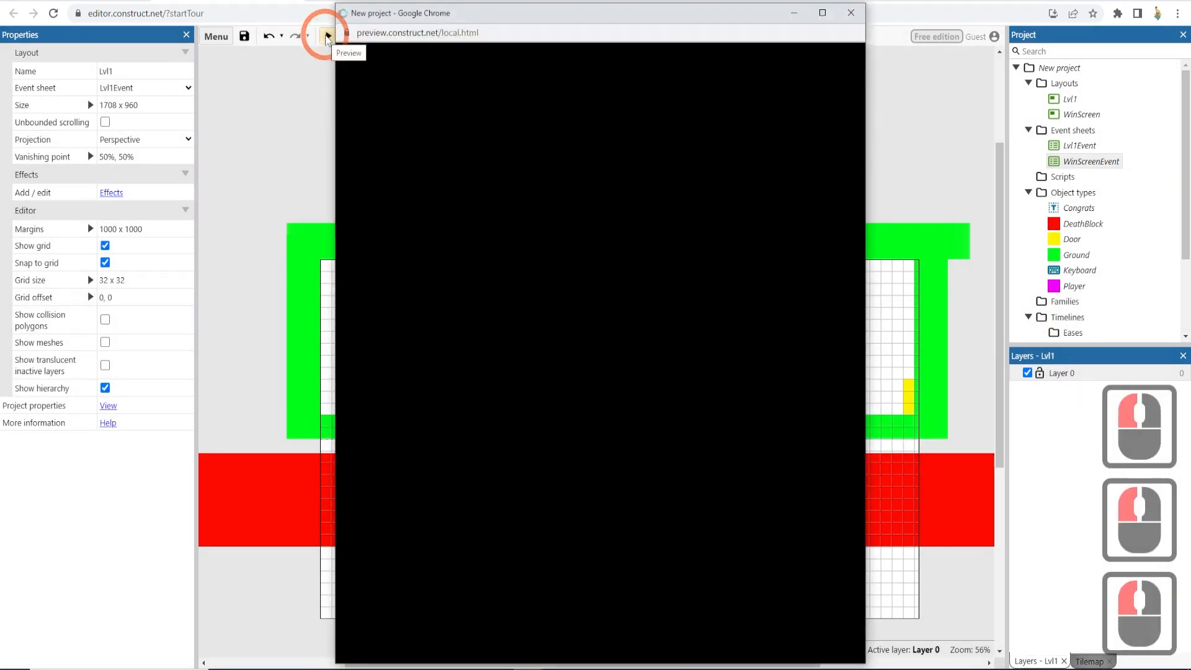
key(Right)
key(Right)
key(Right)
key(Right)
key(Right)
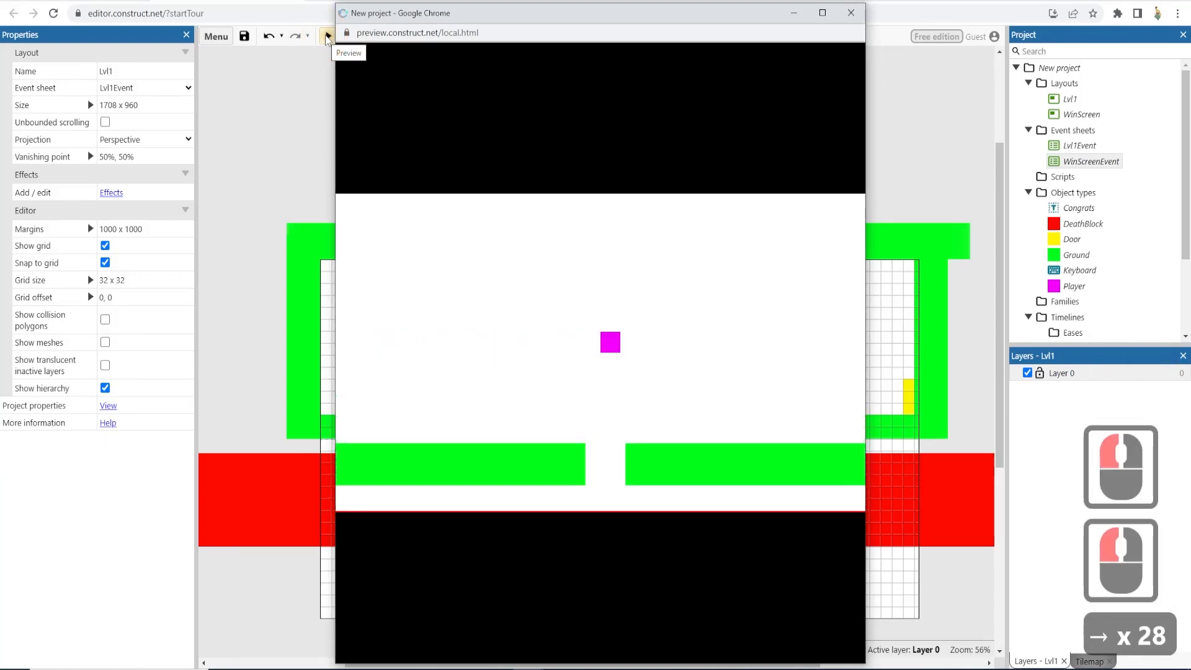
key(Up)
key(Up)
key(Up)
key(Up)
key(Up)
key(Up)
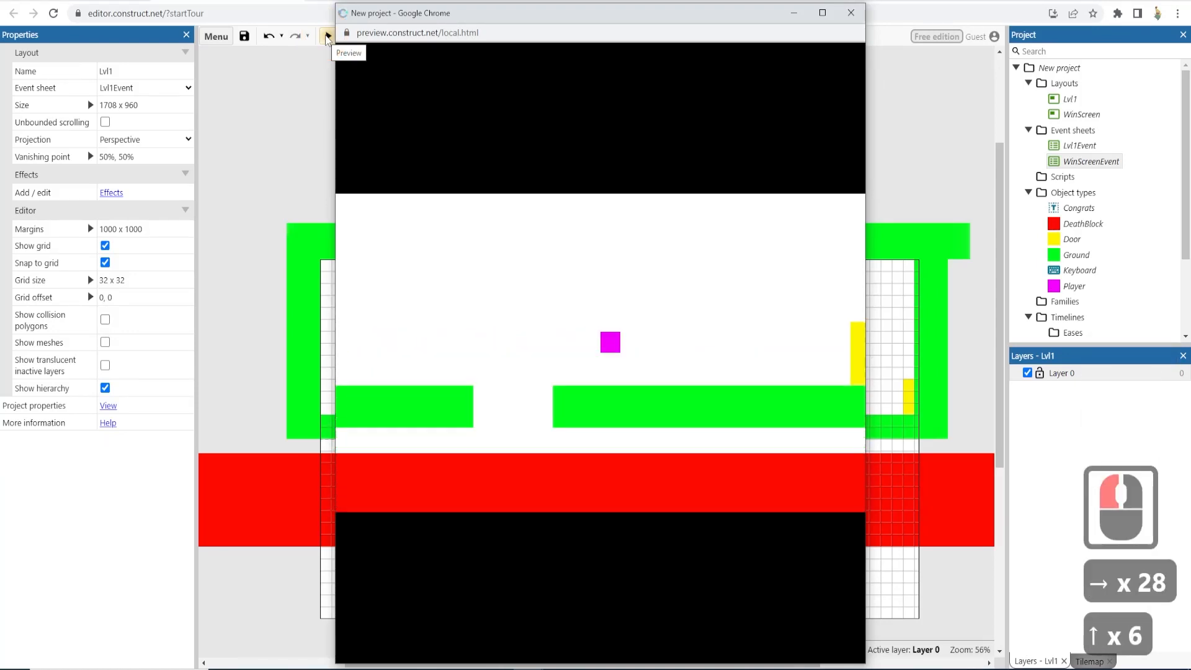
click(851, 12)
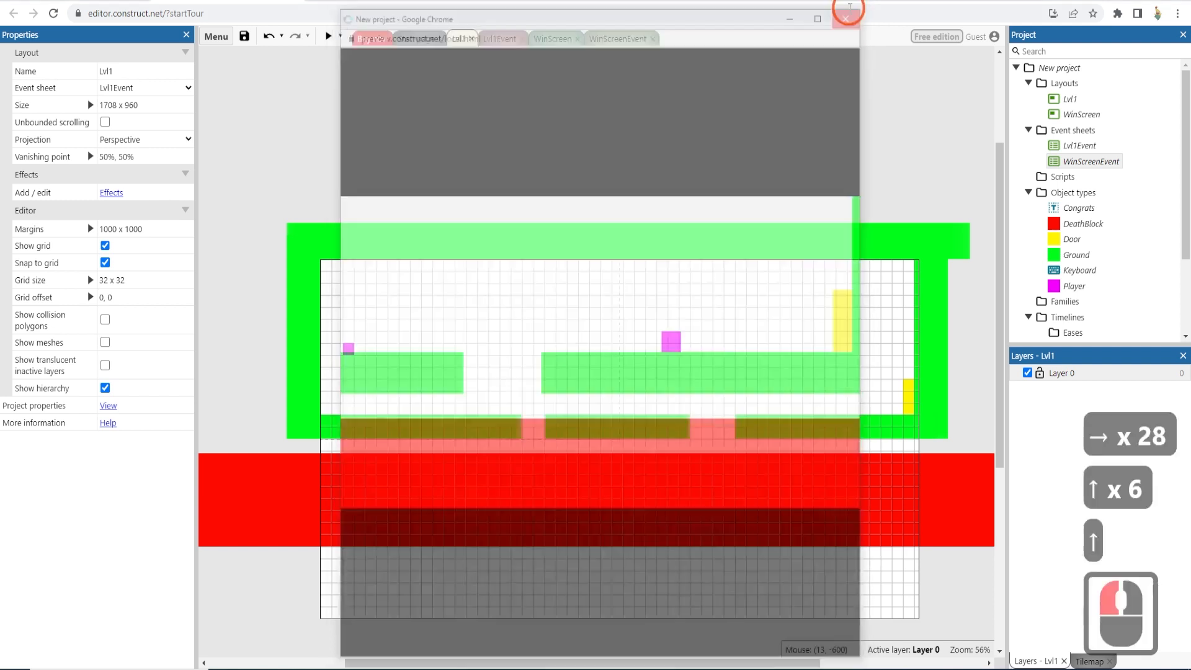
Step: Widen the second gap by shortening the third ground platform from its left end to 512 x 64 at 1248, 480
click(705, 366)
click(739, 428)
drag(730, 427, 753, 427)
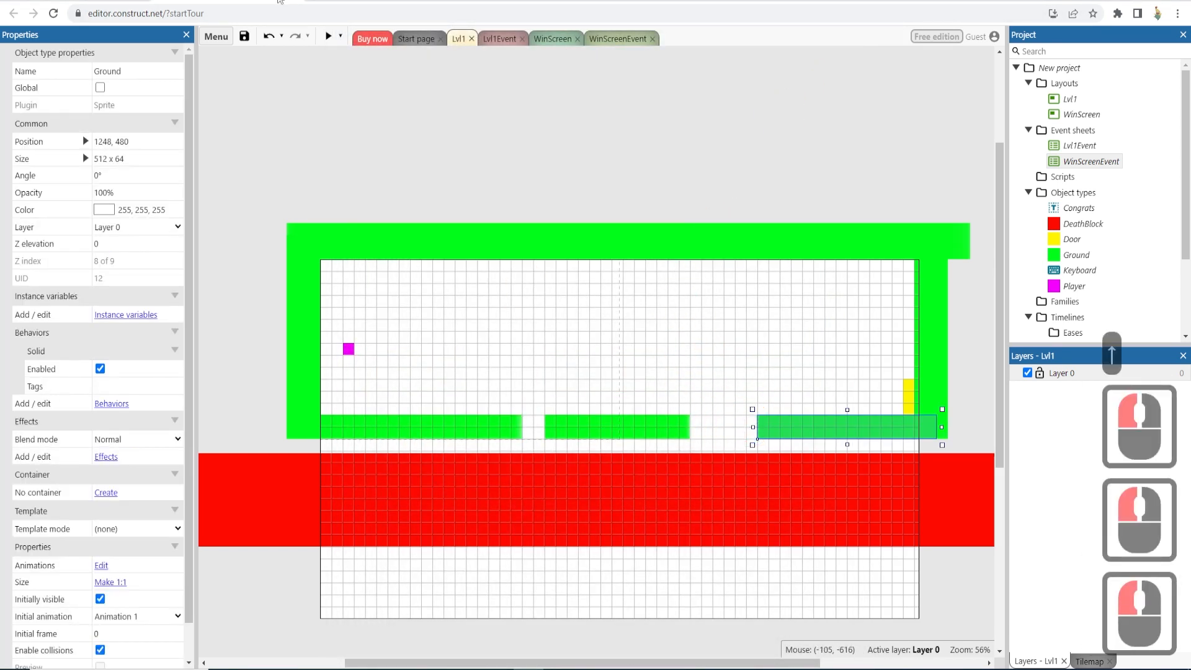
Step: Preview the level again and jump the player over the widened second gap toward the Door
click(325, 37)
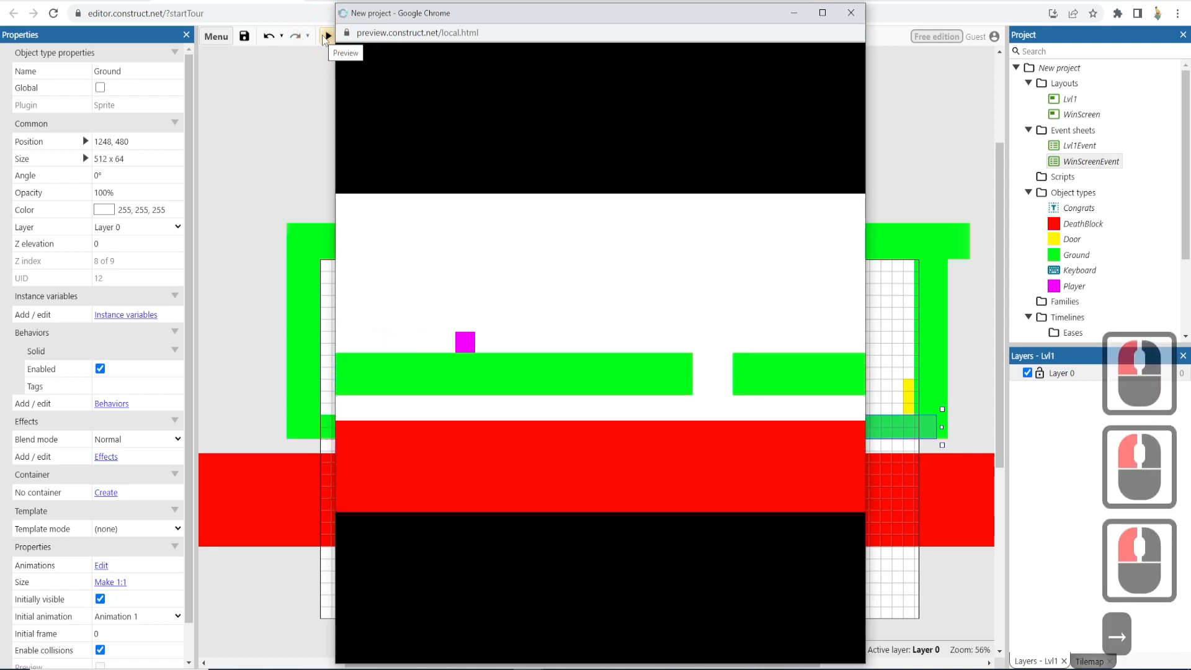
key(Right)
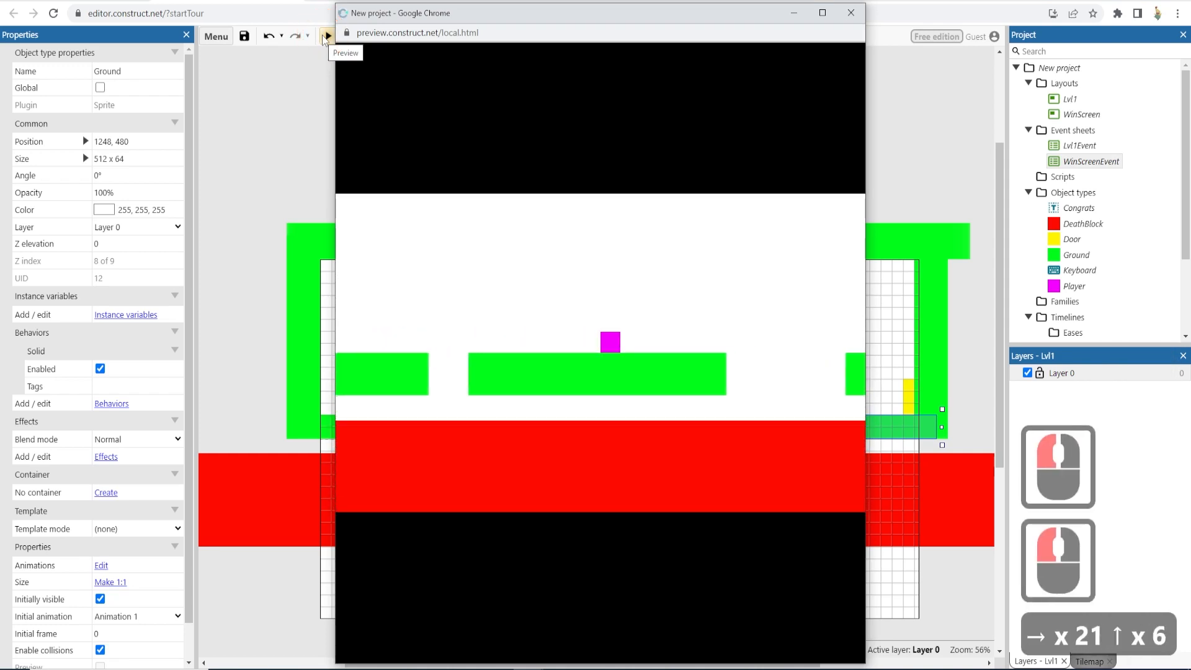
key(Up)
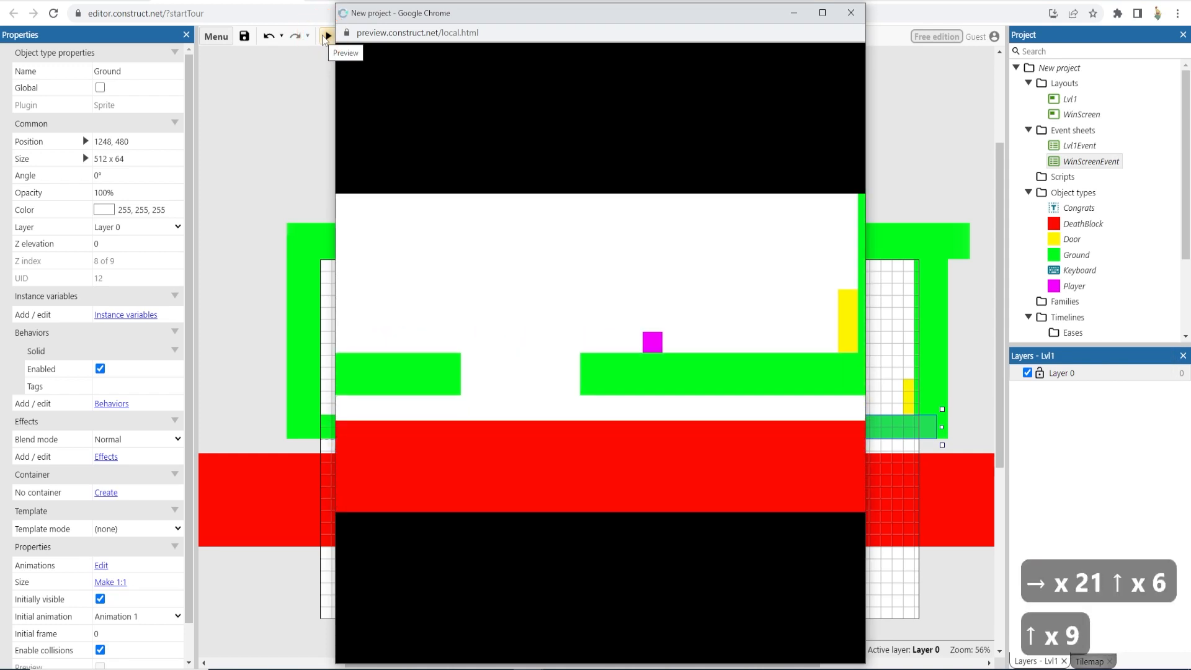
Step: Try to jump the player back leftward over the widened second gap in the running preview
key(Up)
key(Up)
key(Left)
key(Up)
key(Left)
key(Left)
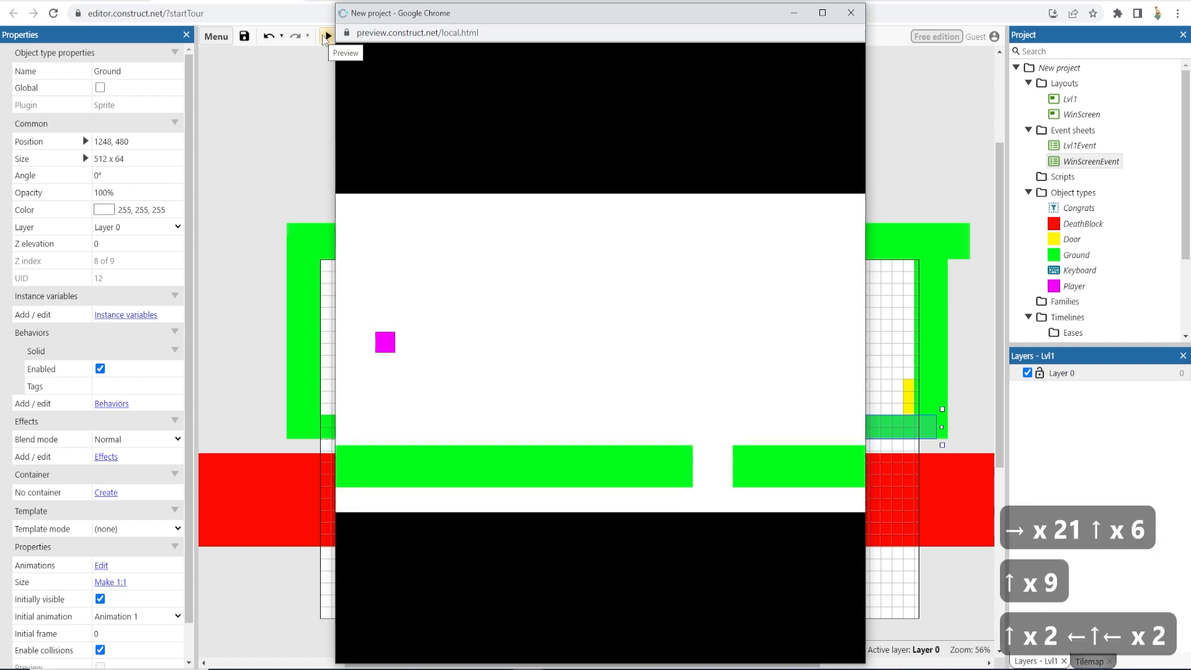
Step: Playtest from the level start by running right and jumping both gaps toward the Door, then close the preview and deselect the third ground platform
key(Right)
key(Right)
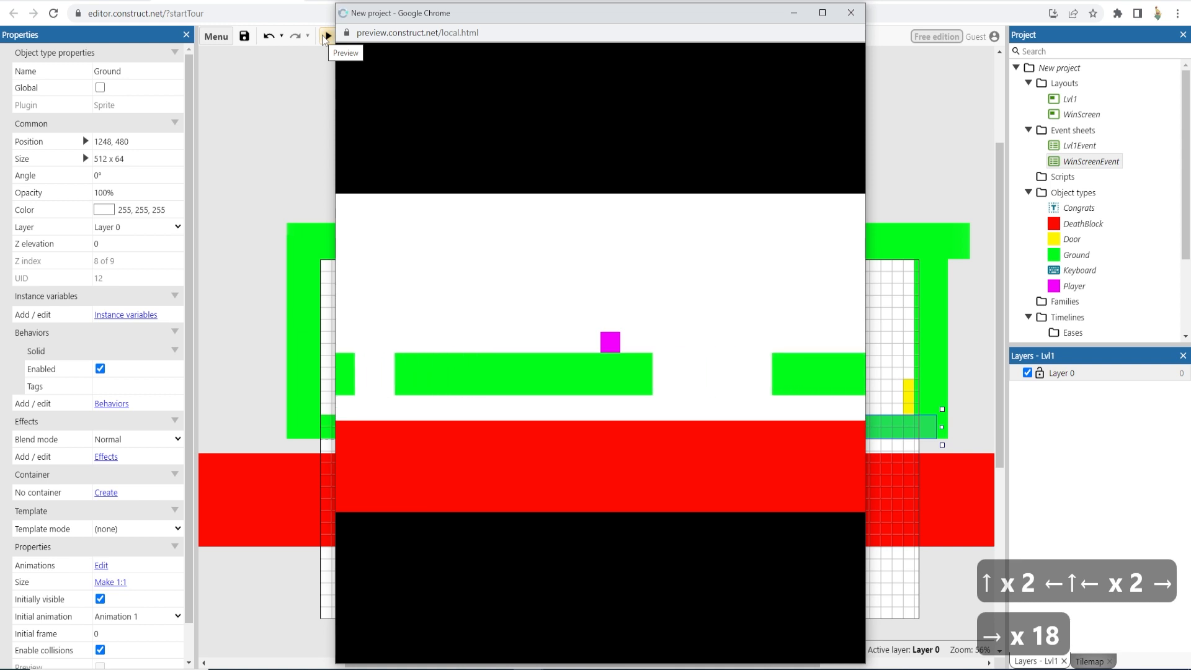
key(Up)
key(Up)
key(Up)
key(Up)
key(Up)
key(Up)
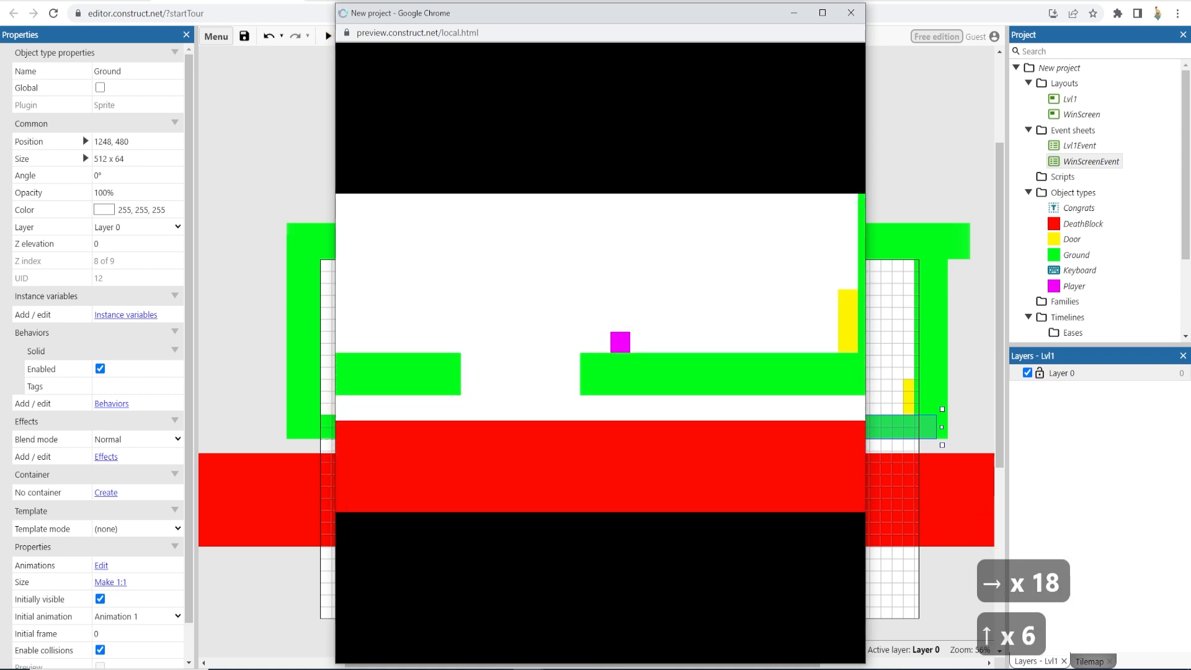
click(851, 12)
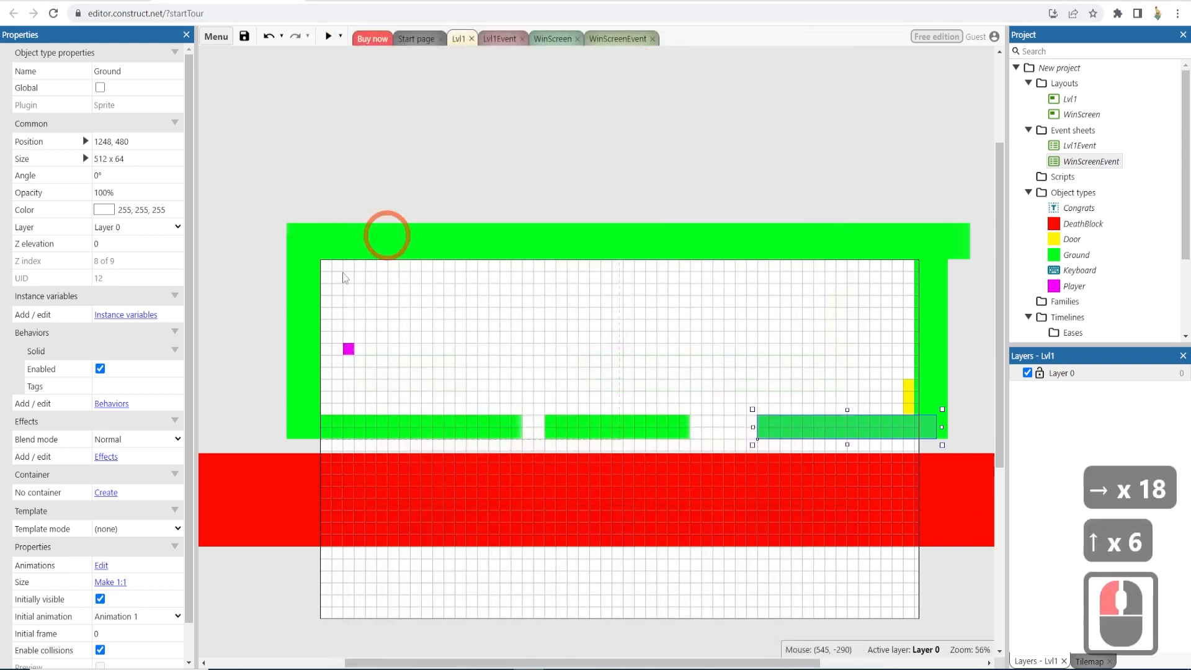
click(486, 355)
click(526, 320)
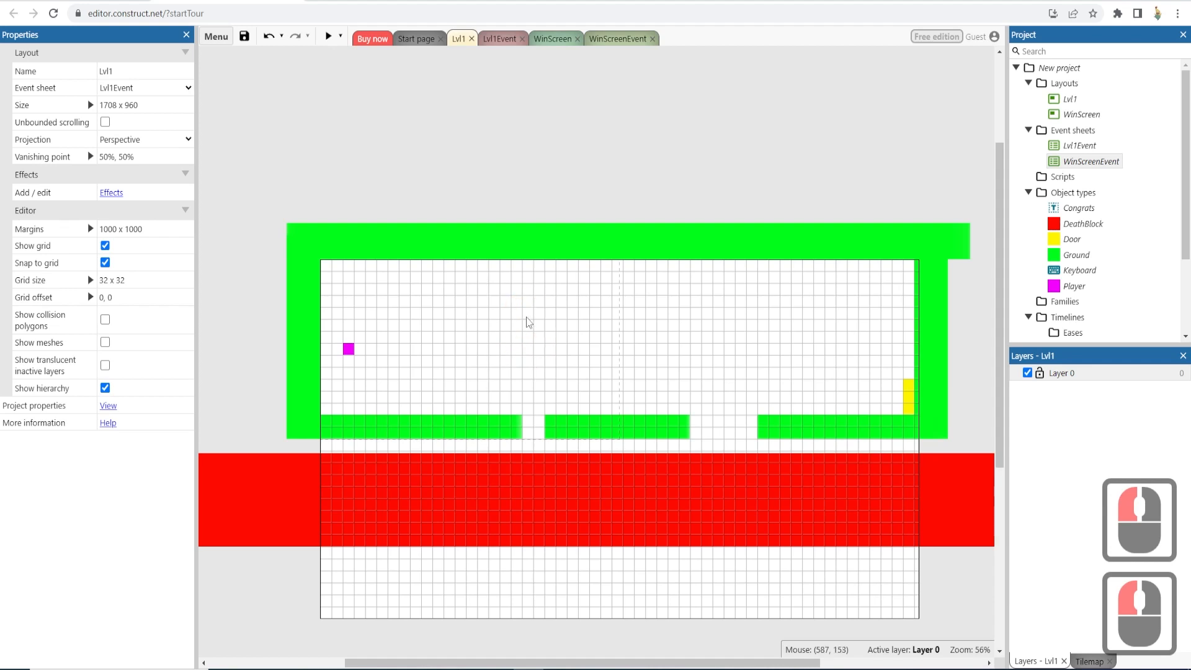